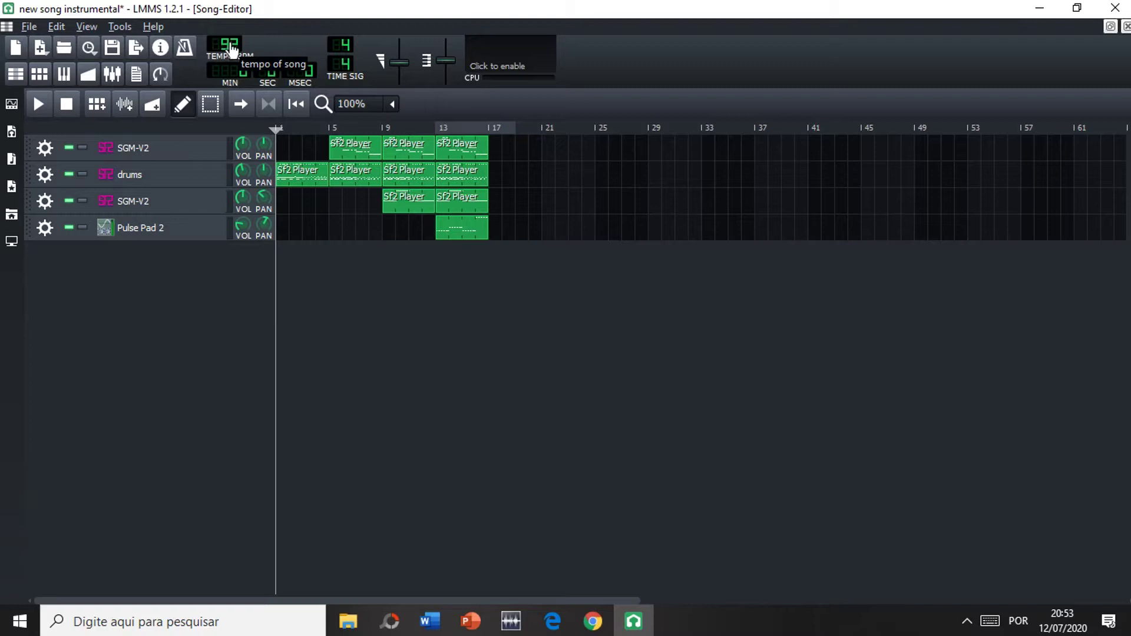
- Scroll the Song Editor down and back up to review the four instrument tracks
scroll(228, 43, down, 20)
scroll(228, 42, up, 20)
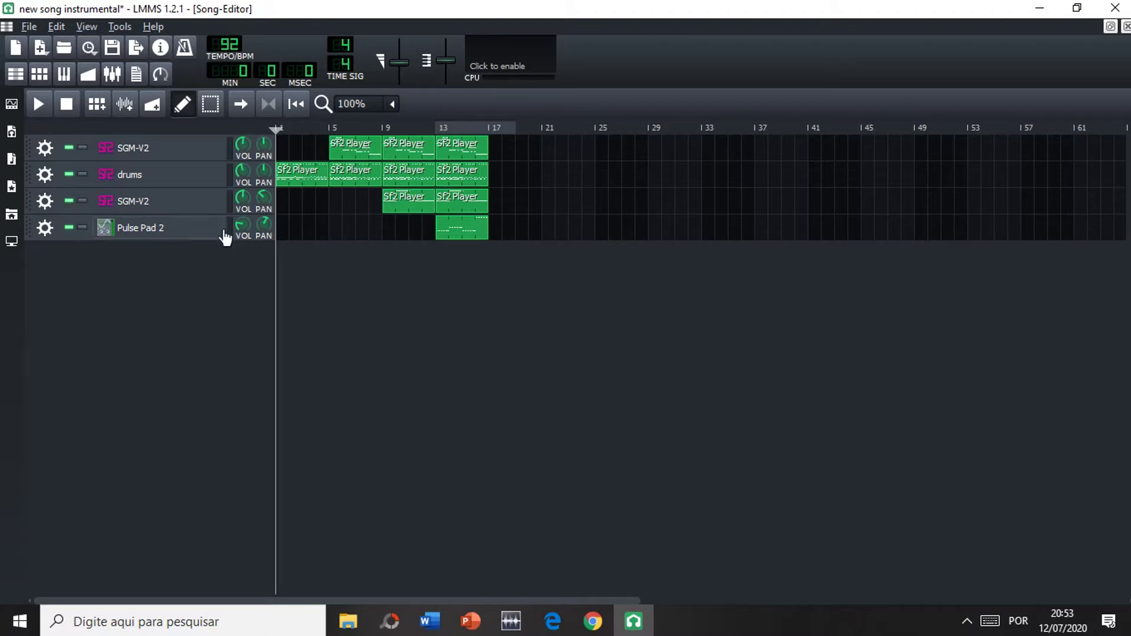
- Add an automation track and place a 4-bar automation clip on it spanning bars 1–5
click(152, 106)
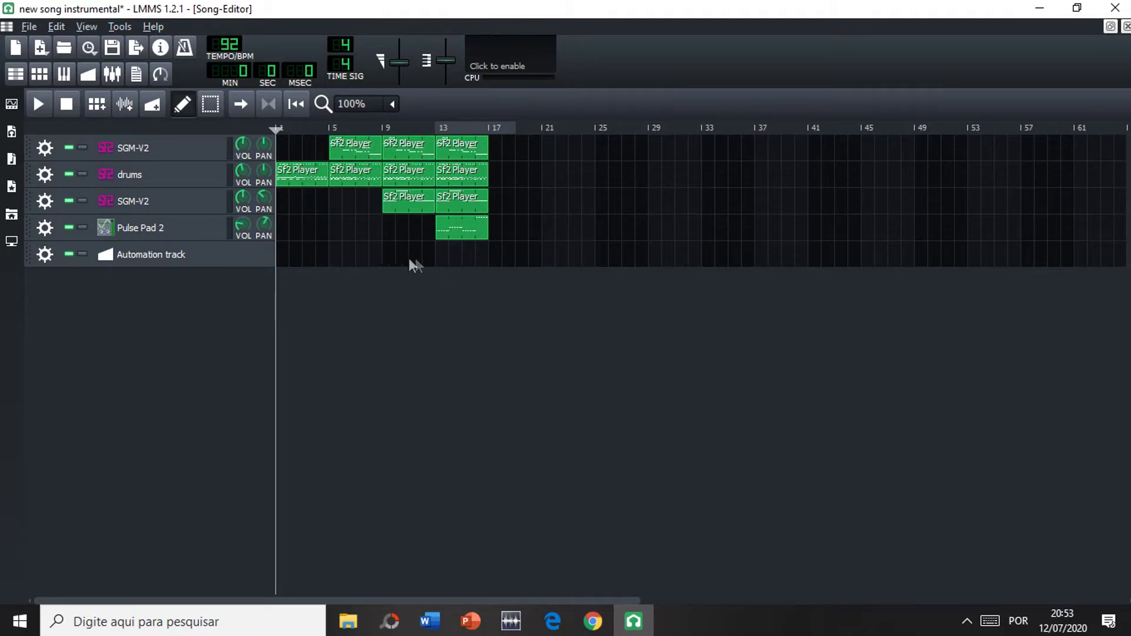
click(495, 255)
drag(500, 259, 536, 262)
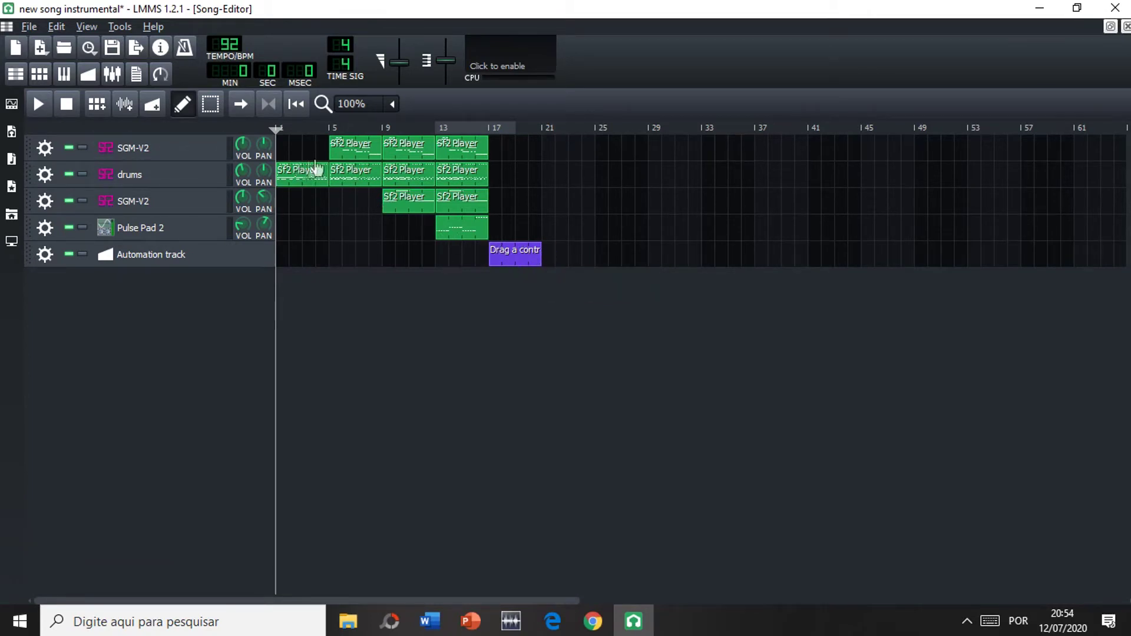
drag(502, 254, 288, 252)
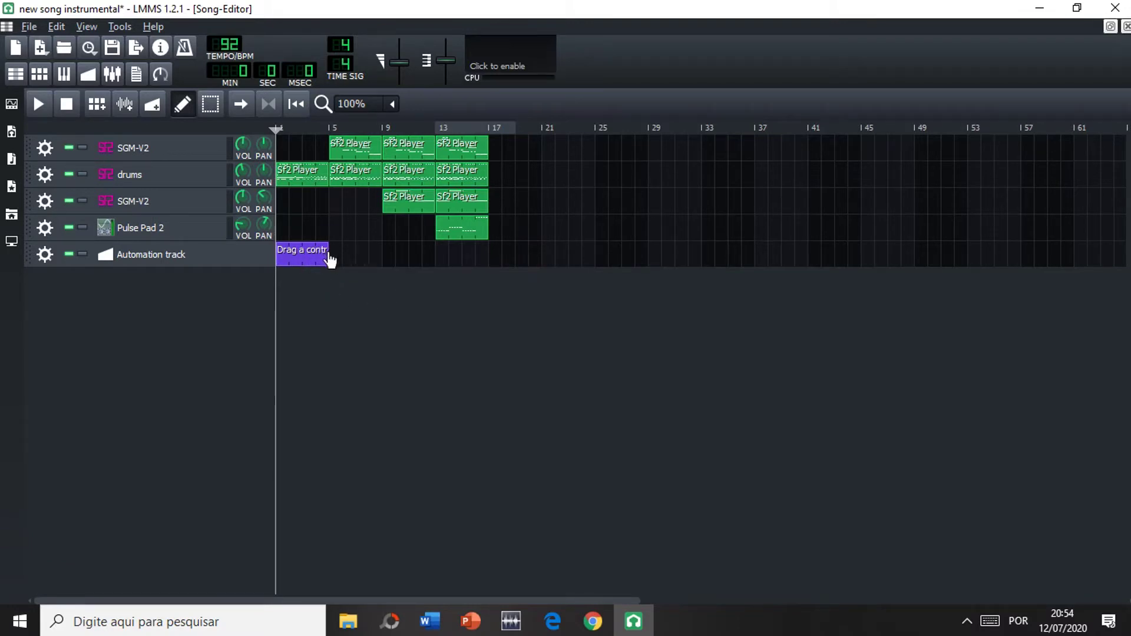
drag(333, 258, 332, 259)
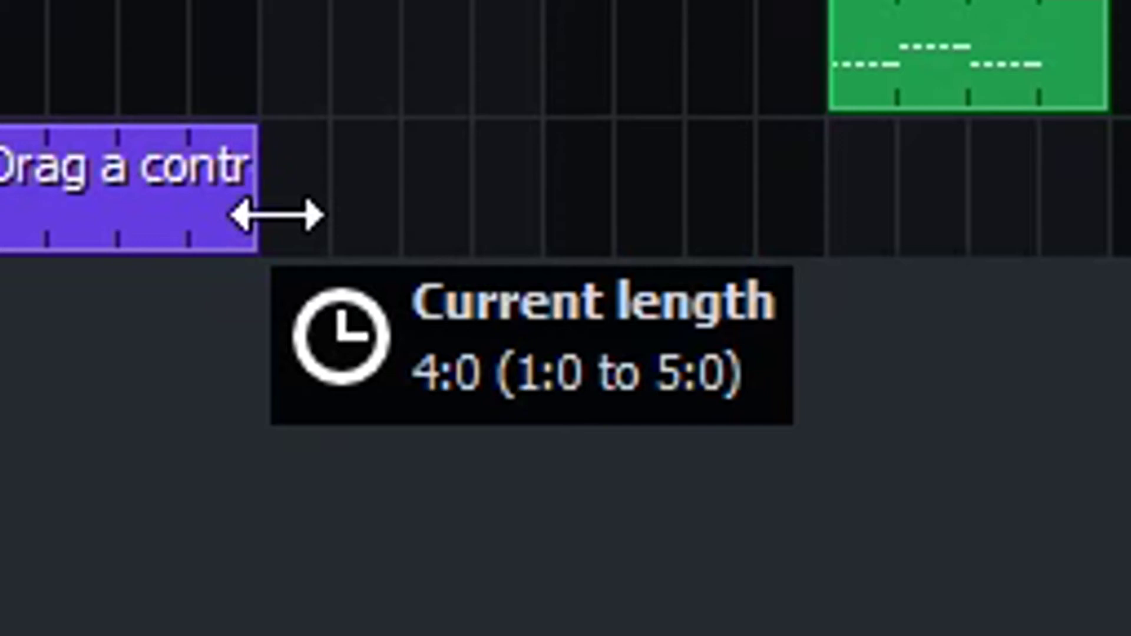
drag(277, 215, 277, 216)
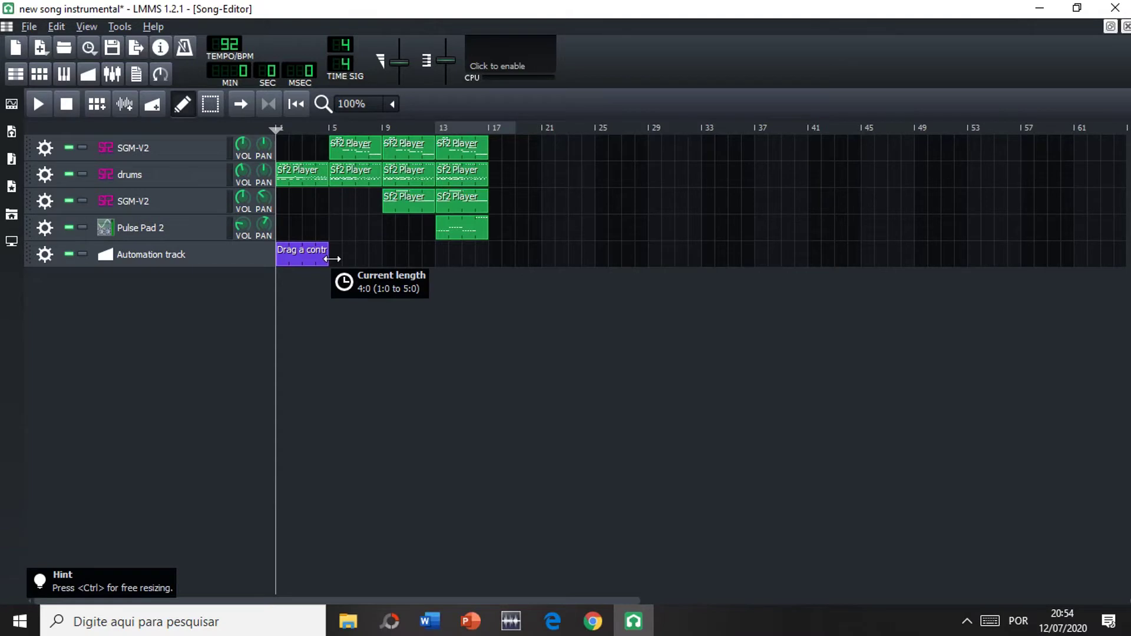
drag(333, 258, 333, 258)
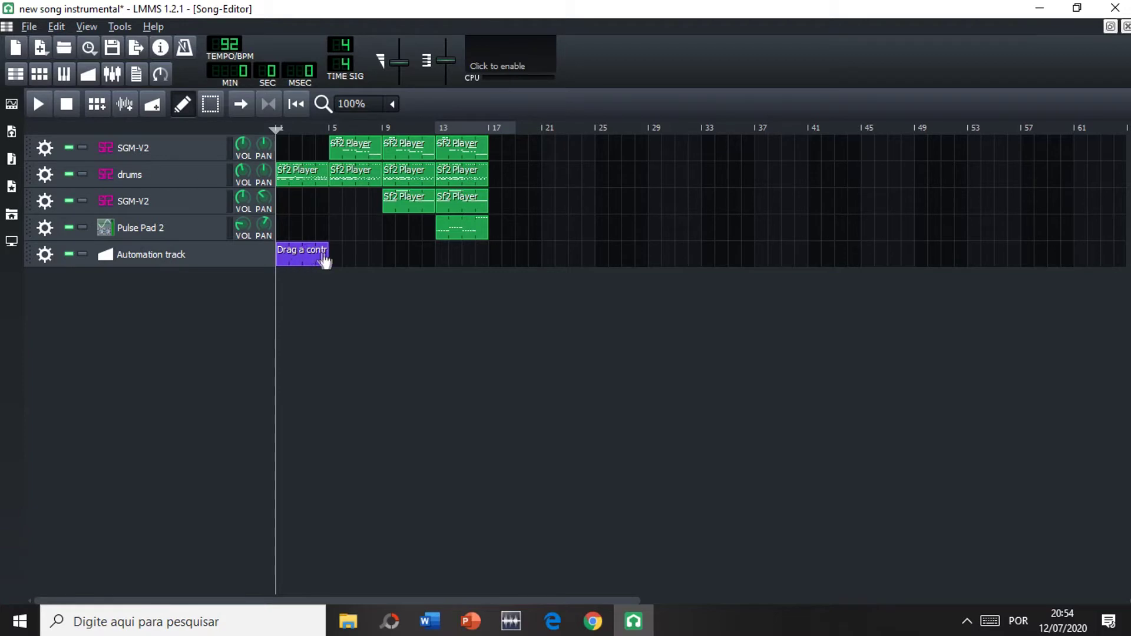
right_click(280, 260)
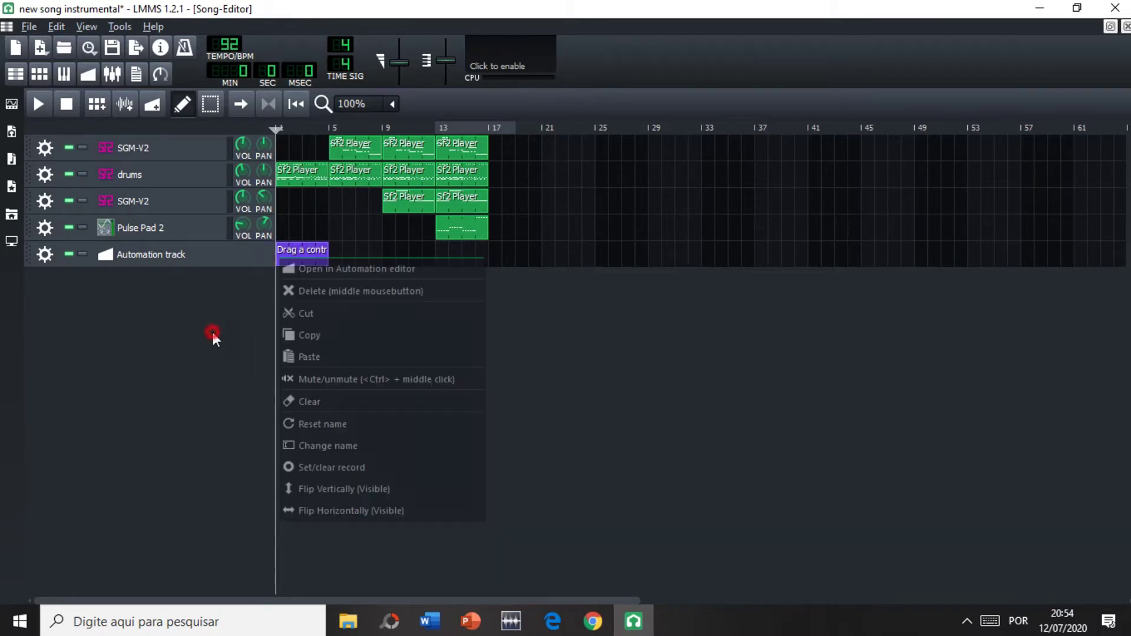
right_click(280, 248)
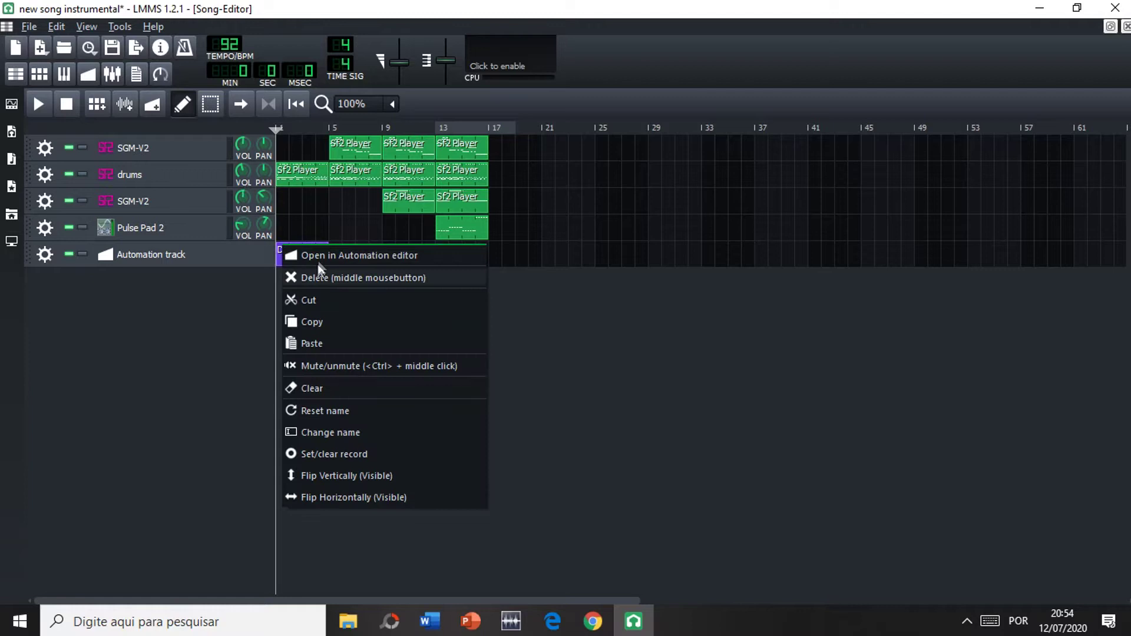
click(318, 258)
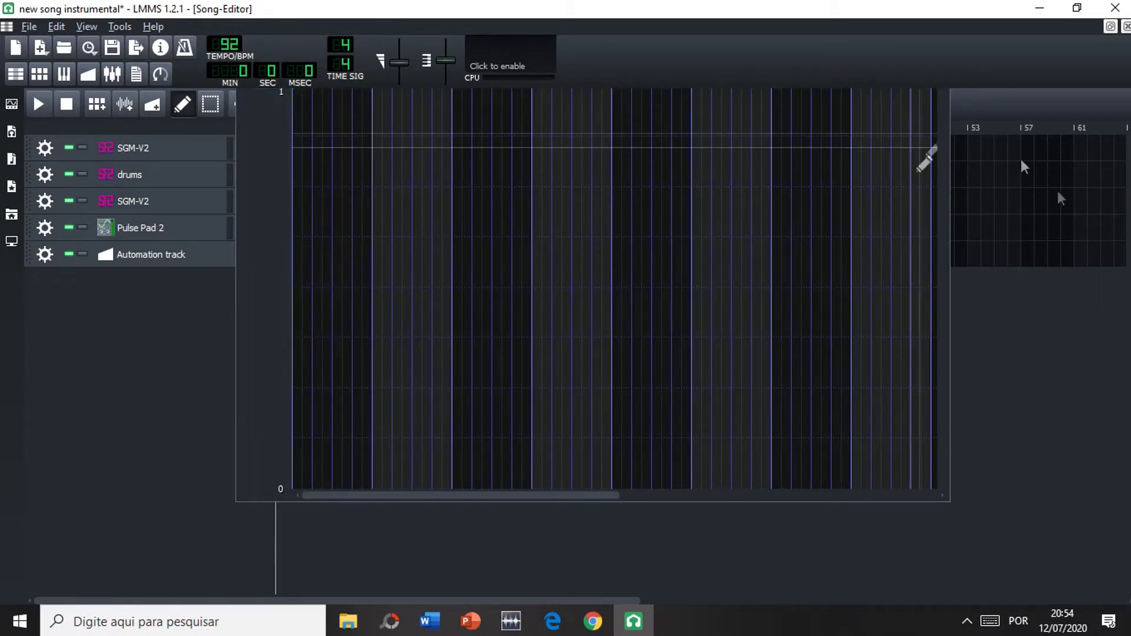
click(1060, 220)
double_click(310, 254)
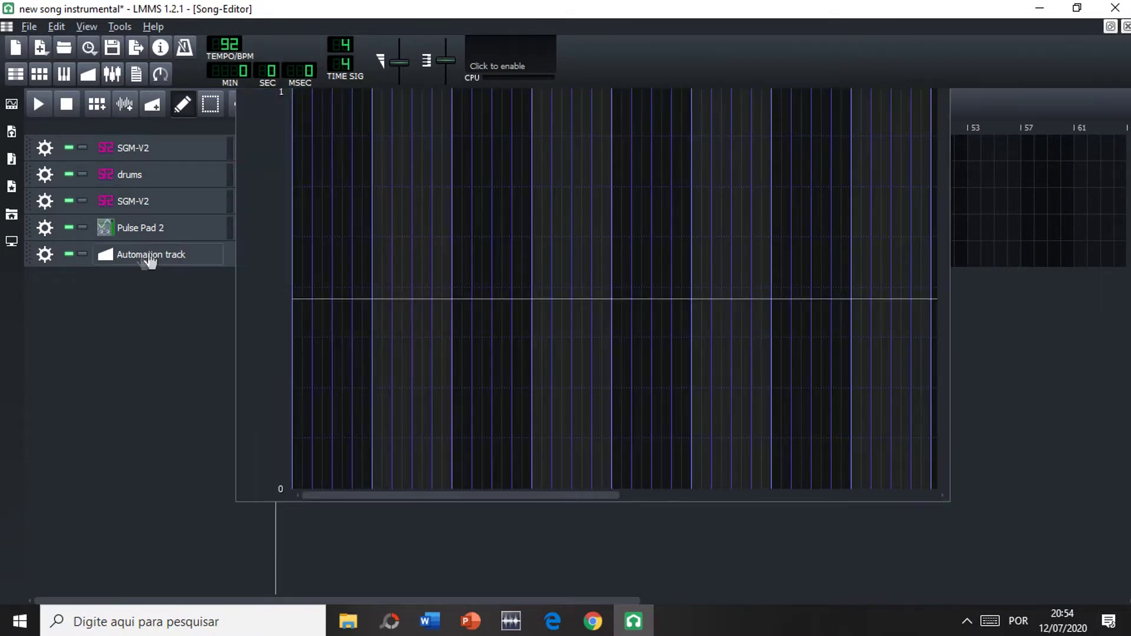
mouse_move(764, 176)
mouse_down()
mouse_move(844, 339)
mouse_move(951, 397)
mouse_move(941, 394)
mouse_up()
mouse_move(958, 464)
mouse_down()
mouse_move(901, 500)
mouse_move(956, 245)
mouse_up()
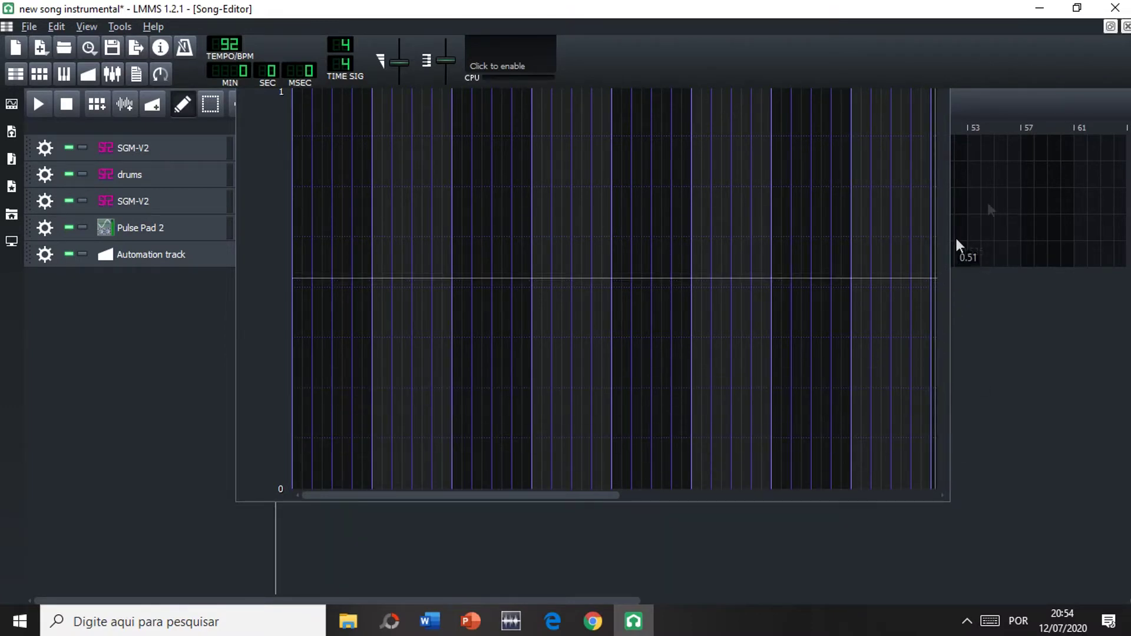
click(234, 170)
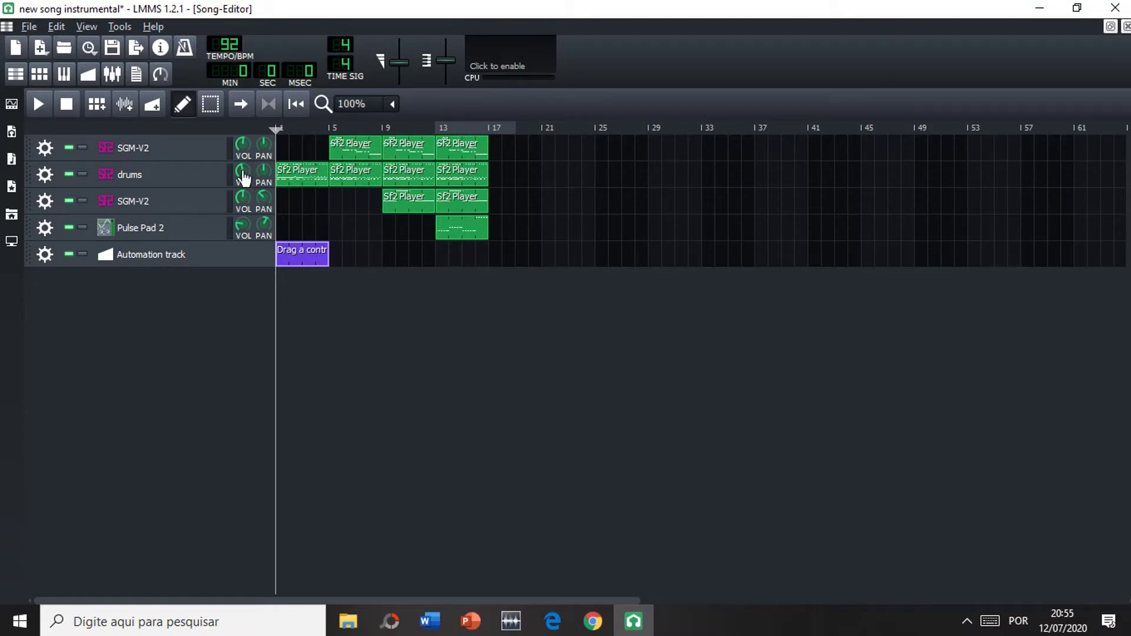
- Link the clip to the drums volume and set drums volume to about 90.9% at bar 5
drag(243, 175, 296, 255)
click(329, 127)
click(344, 127)
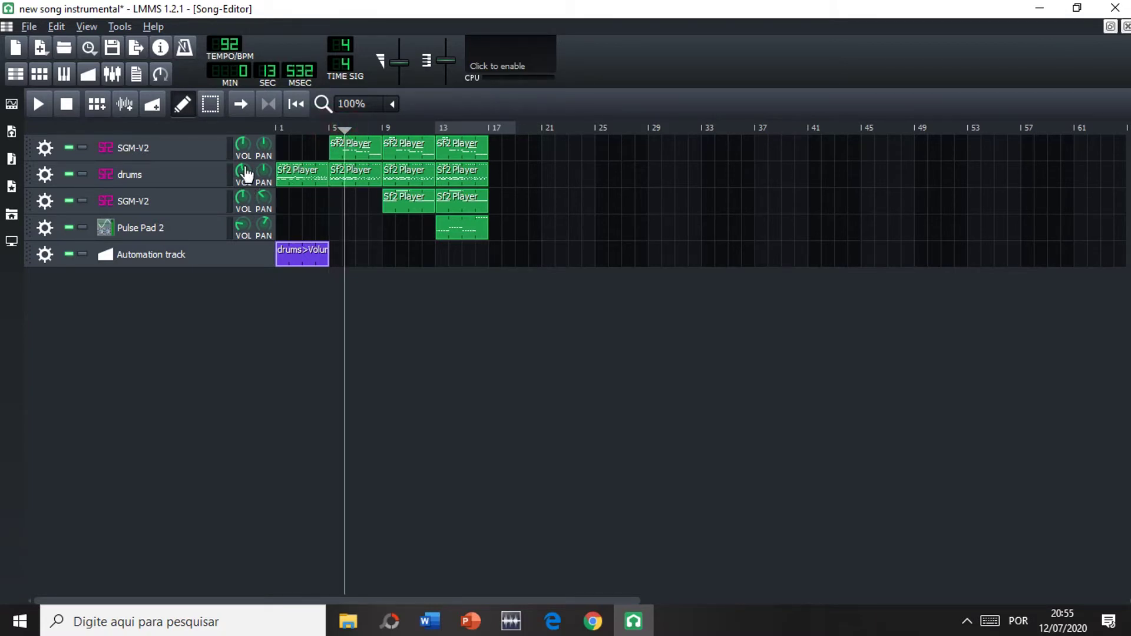
drag(241, 175, 242, 178)
drag(241, 178, 242, 177)
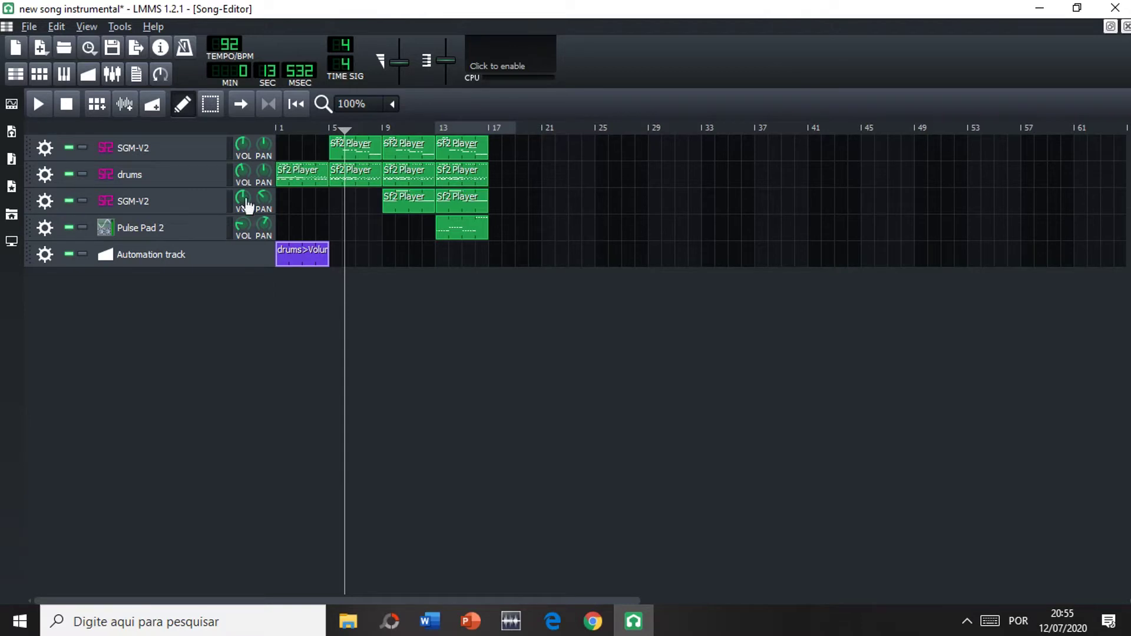
- Open the drums>Volume clip in the Automation Editor and move the editor window into place
right_click(302, 254)
click(338, 264)
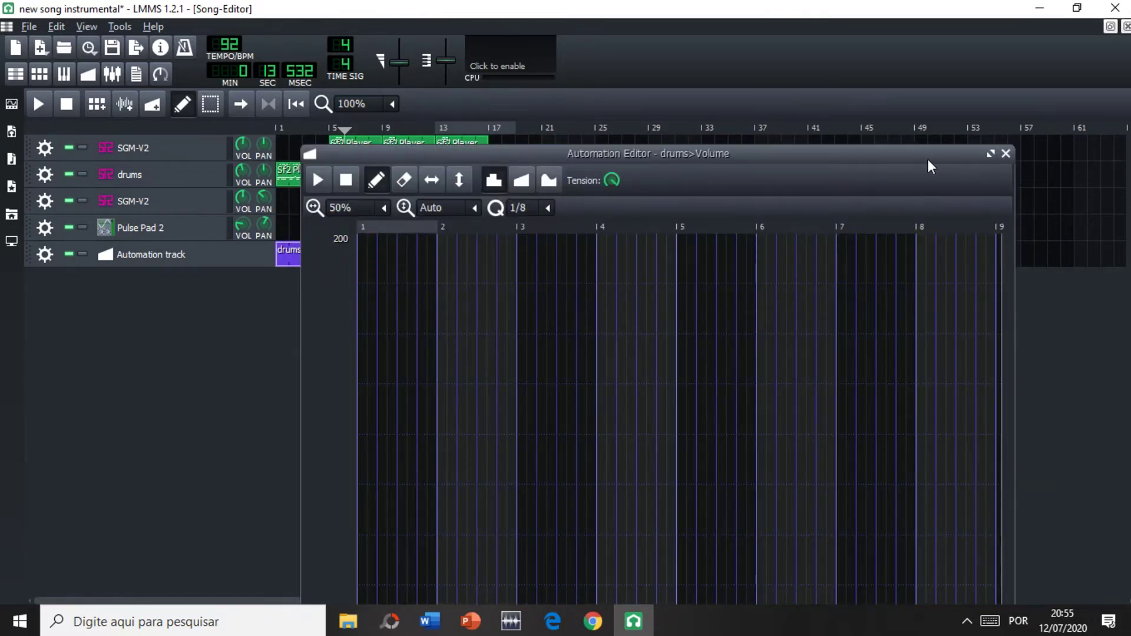
drag(928, 158, 889, 157)
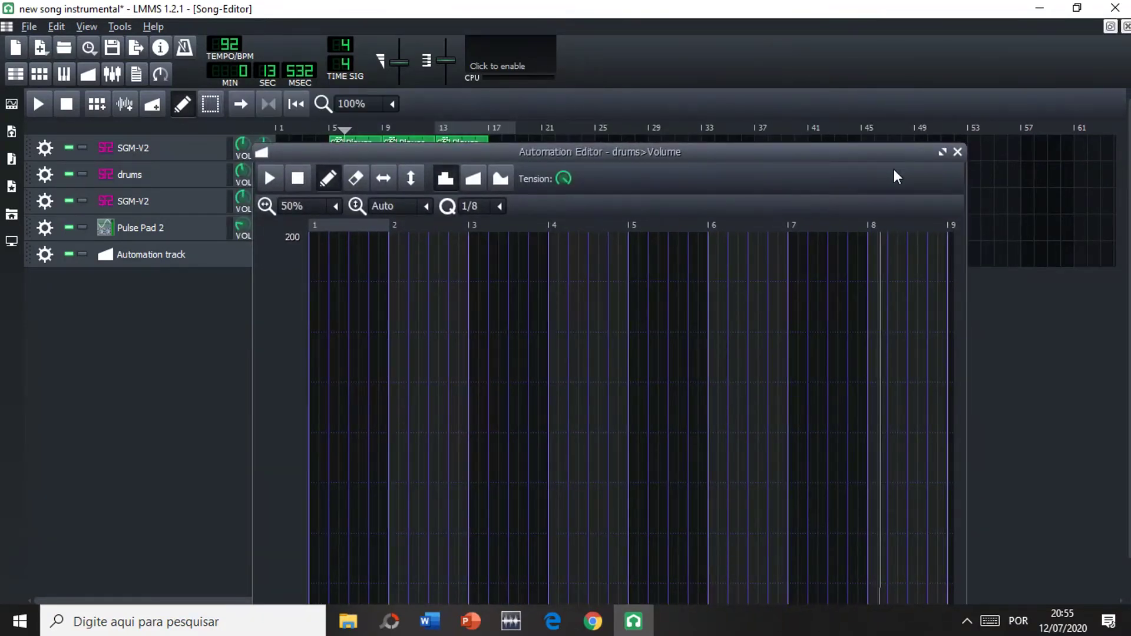
mouse_move(616, 269)
mouse_down()
mouse_move(634, 234)
mouse_move(630, 478)
mouse_move(627, 433)
mouse_move(625, 456)
mouse_move(722, 404)
mouse_move(677, 366)
mouse_move(733, 360)
mouse_up()
- Keep the automatic vertical zoom and locate the drums volume level near 90
scroll(734, 361, up, 1)
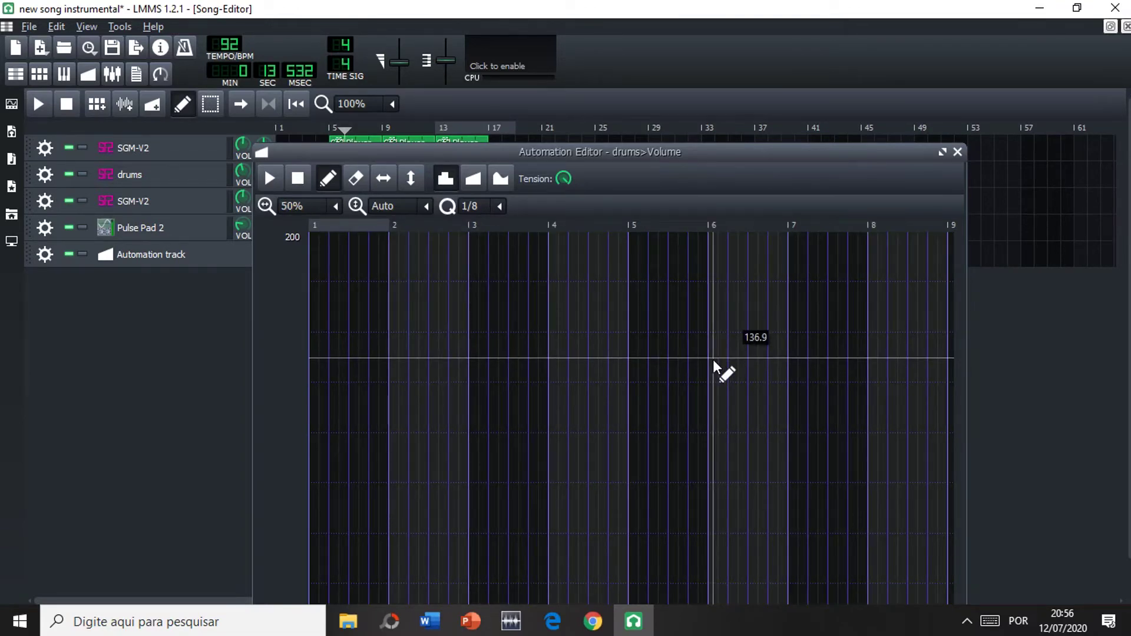
scroll(724, 373, down, 1)
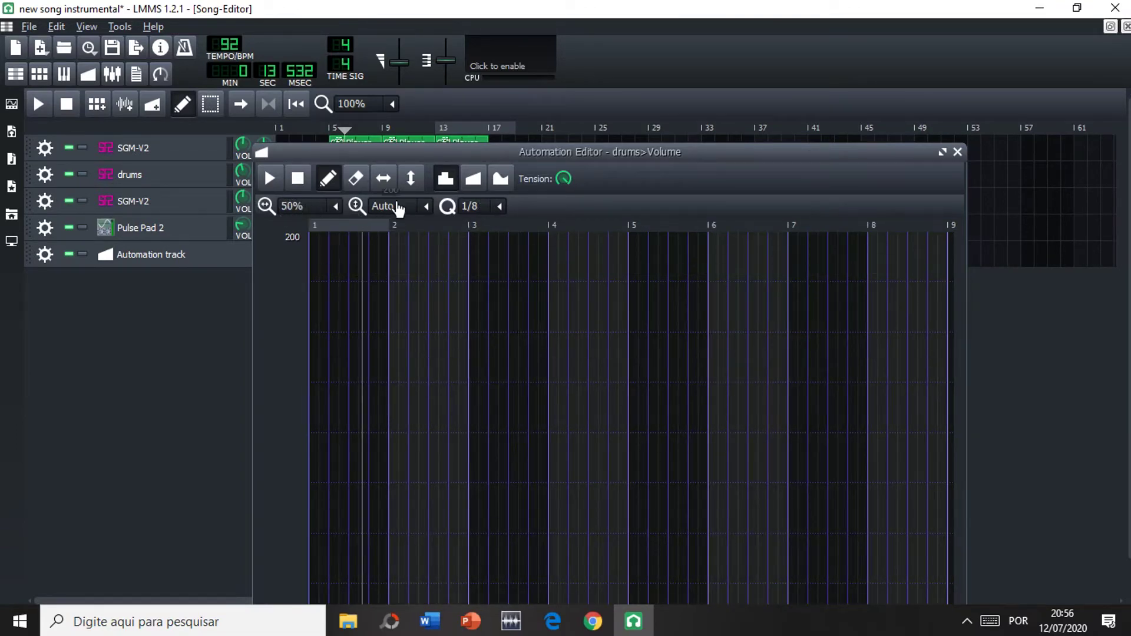
click(426, 207)
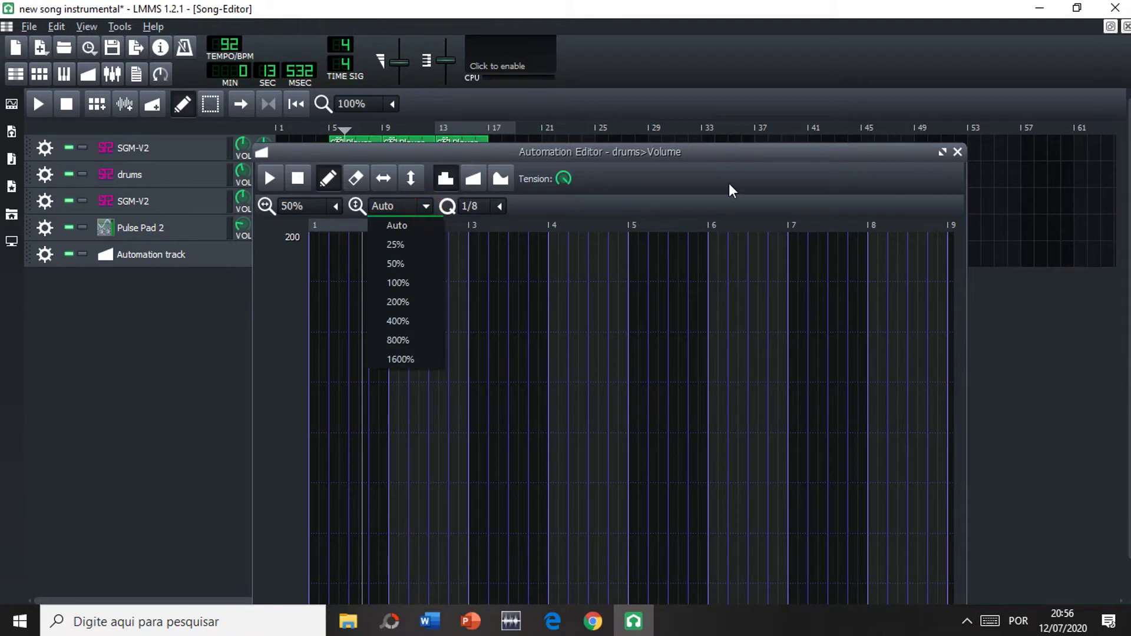
click(510, 338)
drag(510, 338, 507, 412)
mouse_move(641, 542)
mouse_down()
mouse_move(610, 323)
mouse_move(624, 341)
mouse_move(627, 452)
mouse_up()
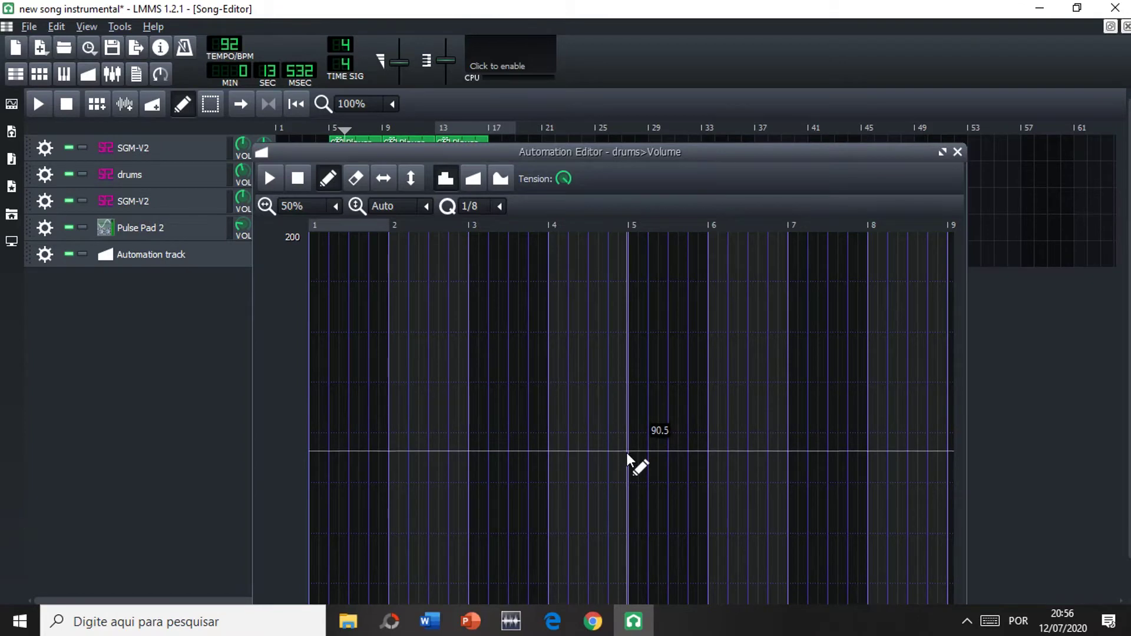
- Add a drums volume point at about 90 on bar 5 and delete the low point at bar 7
click(627, 452)
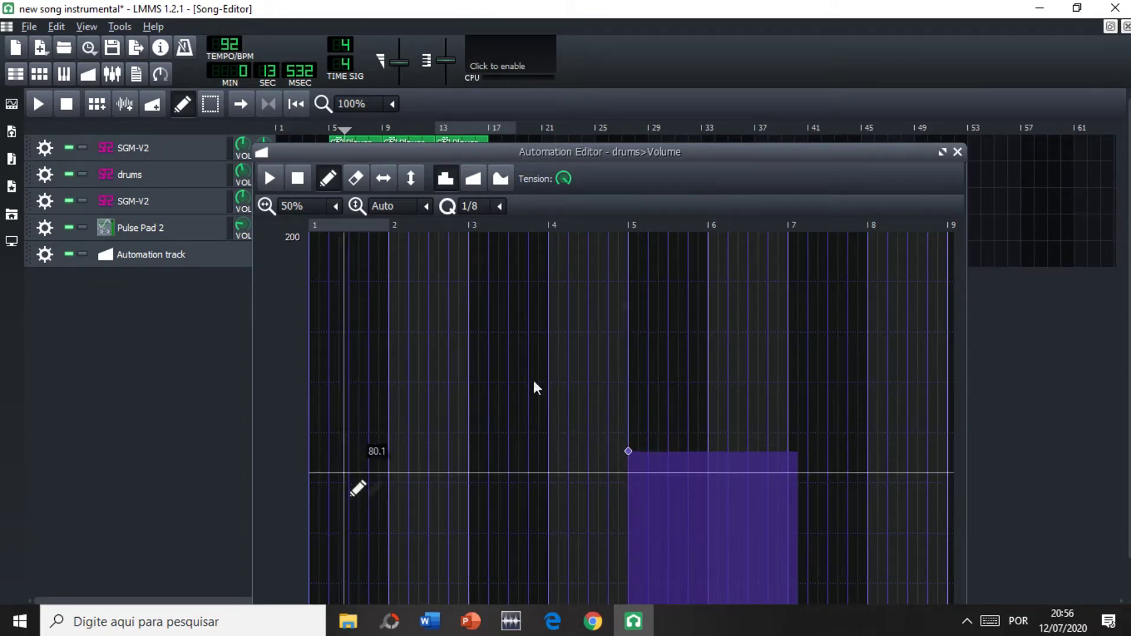
drag(829, 148, 883, 76)
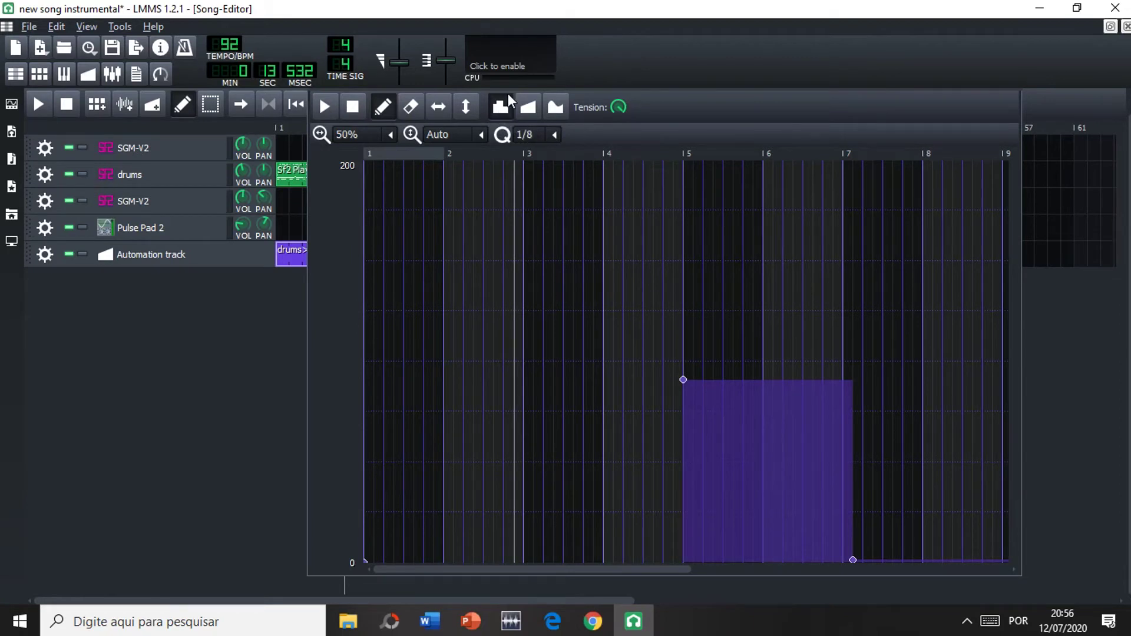
right_click(854, 557)
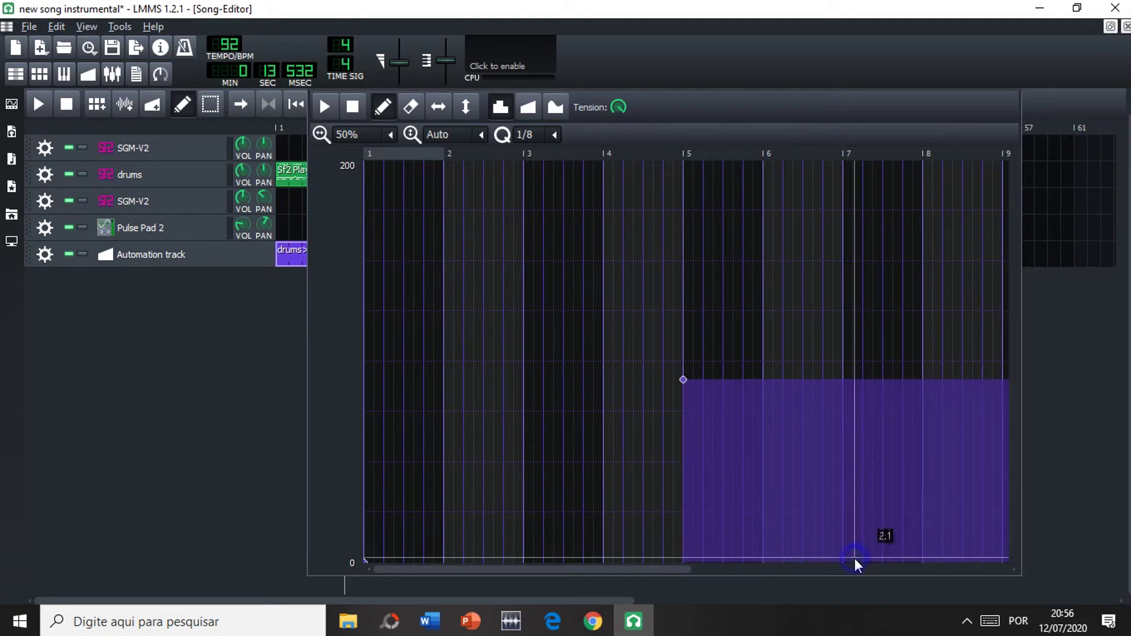
- Set the drums volume curve to linear progression, ramping from 0 to about 90, then return to the Song Editor
click(528, 107)
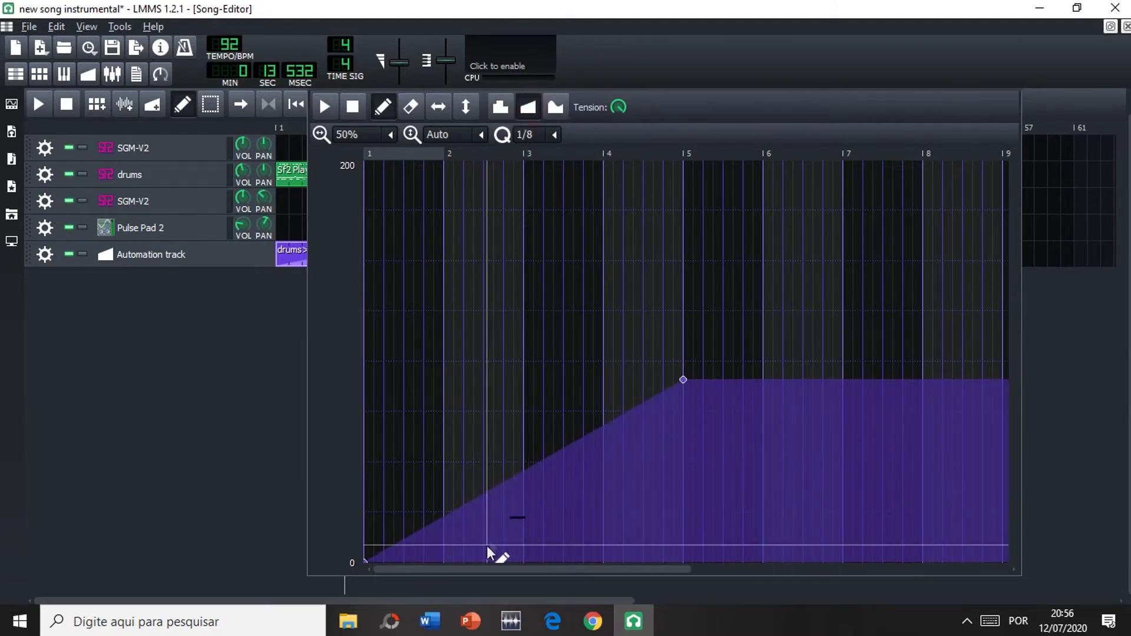
click(504, 109)
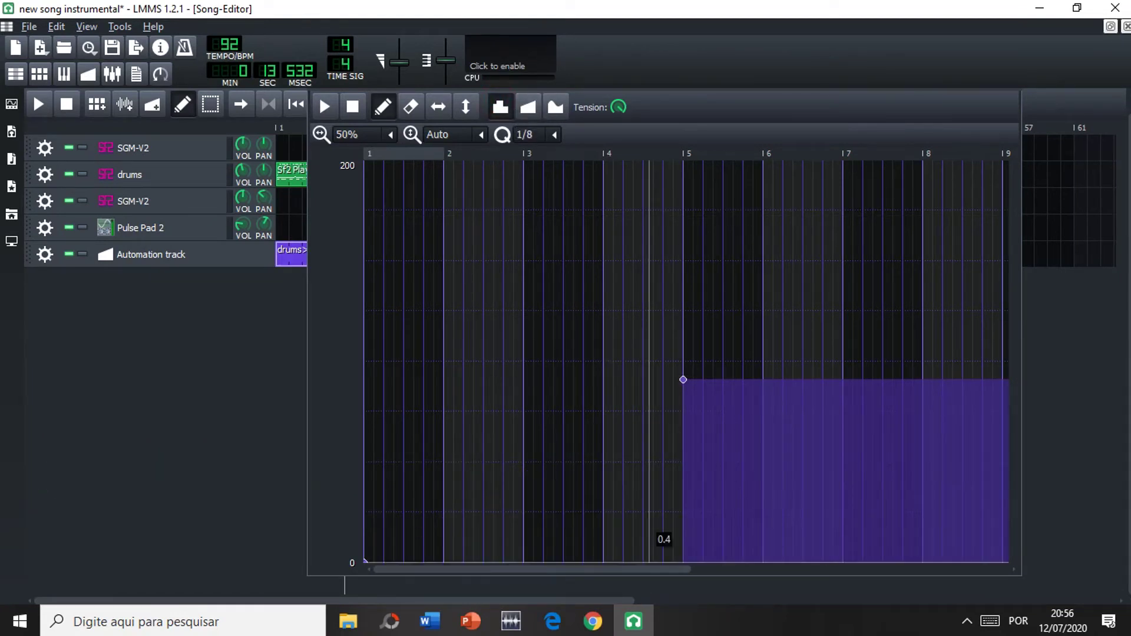
click(528, 108)
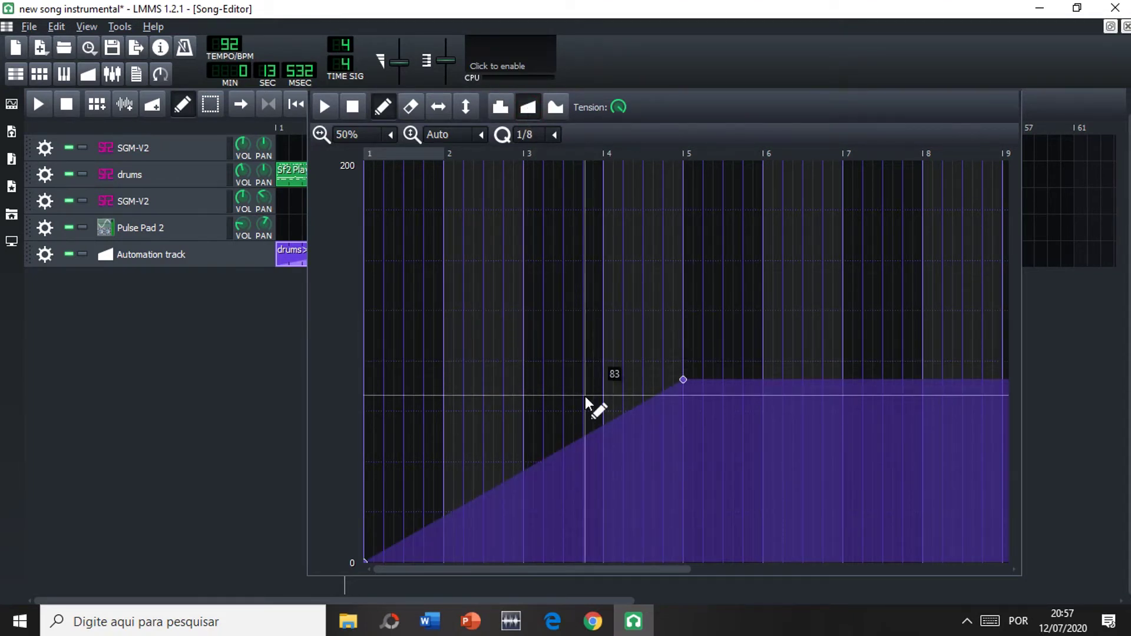
click(554, 107)
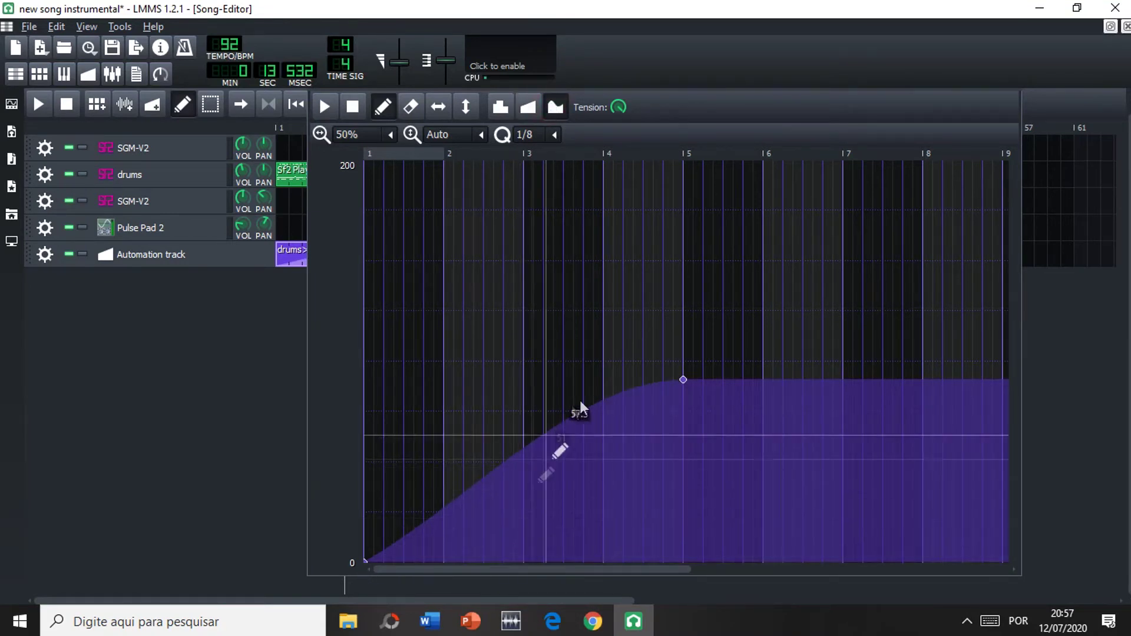
click(528, 106)
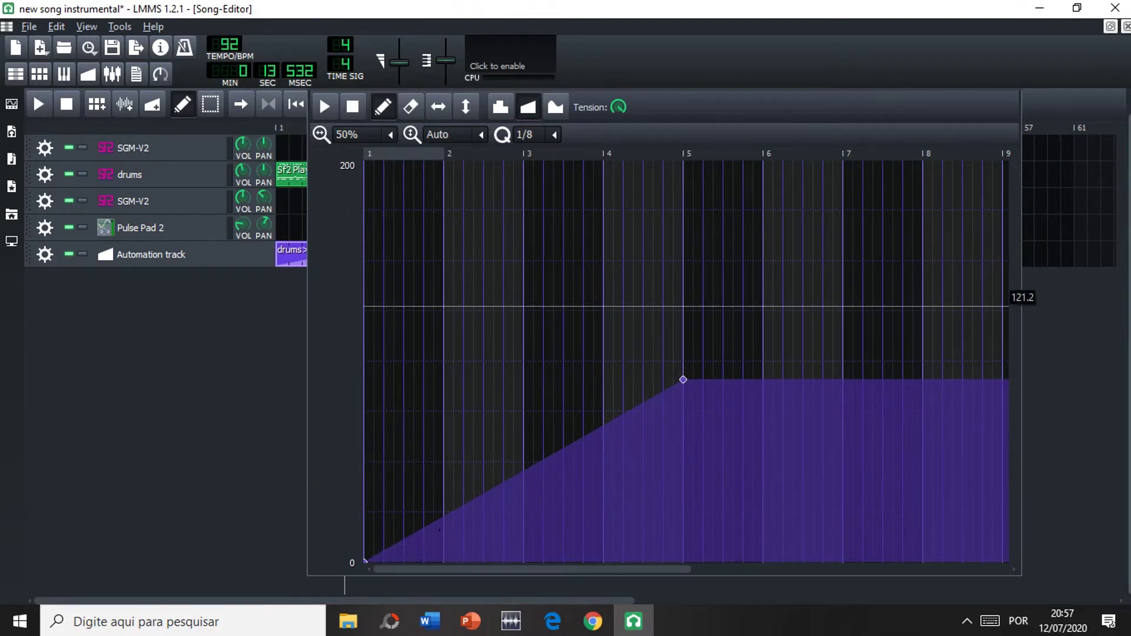
click(1081, 221)
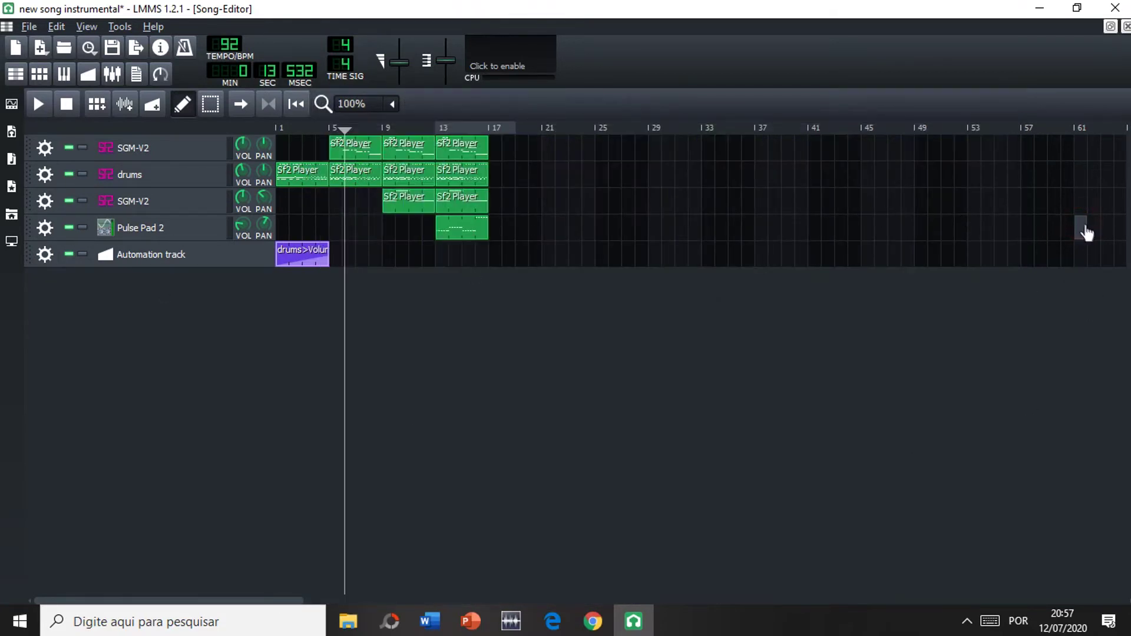
- Play the song from bar 1 to hear the drums fade in, then stop and rewind
click(36, 104)
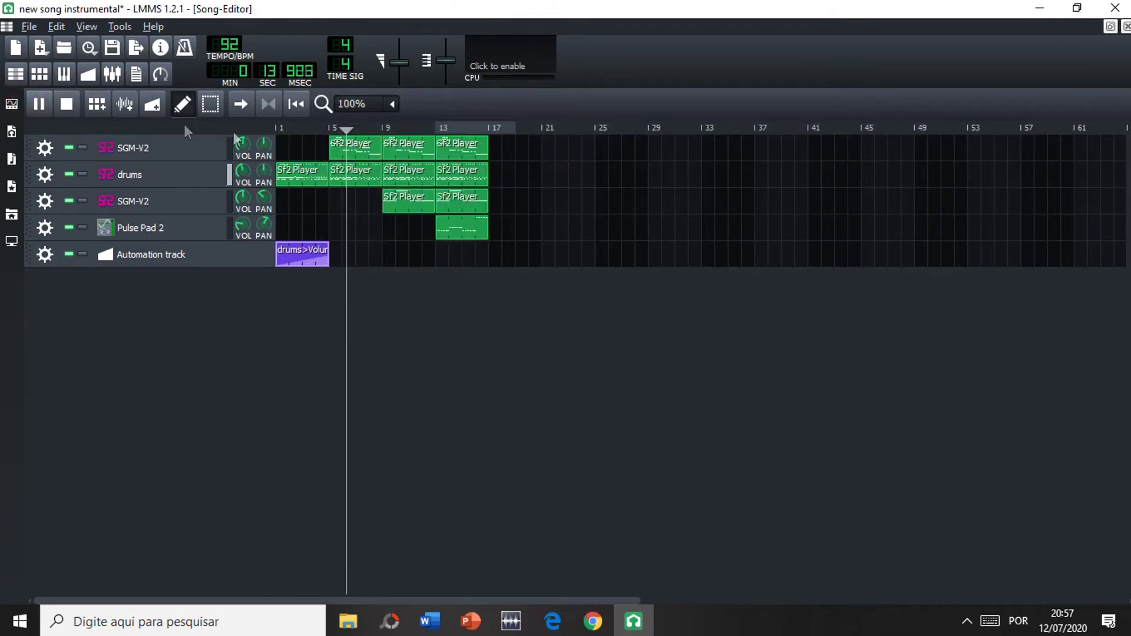
click(289, 127)
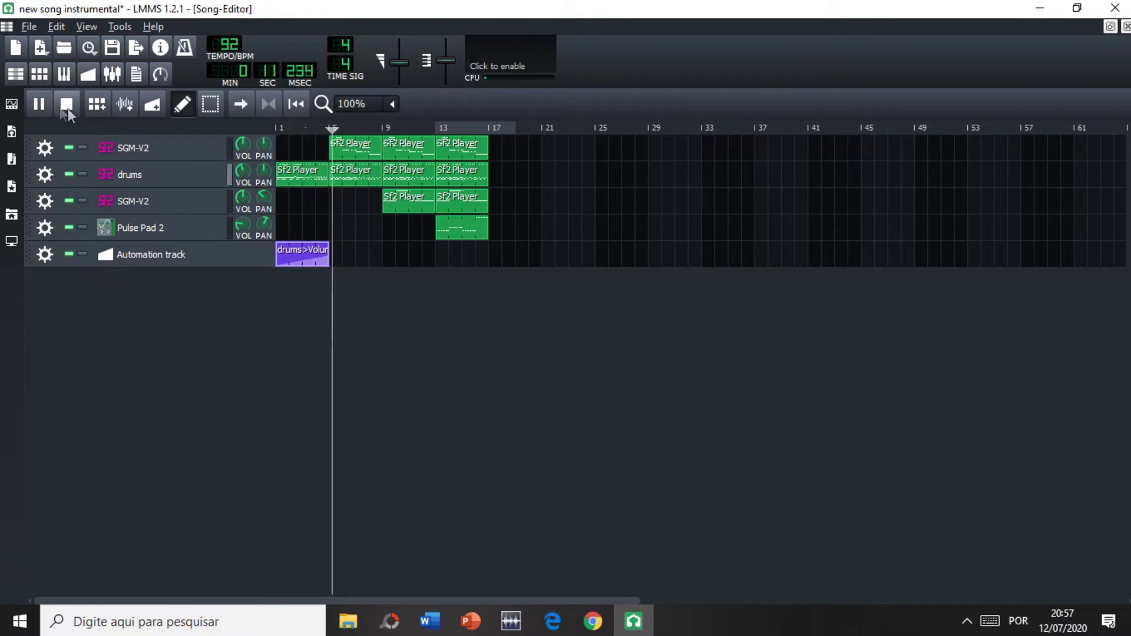
click(38, 104)
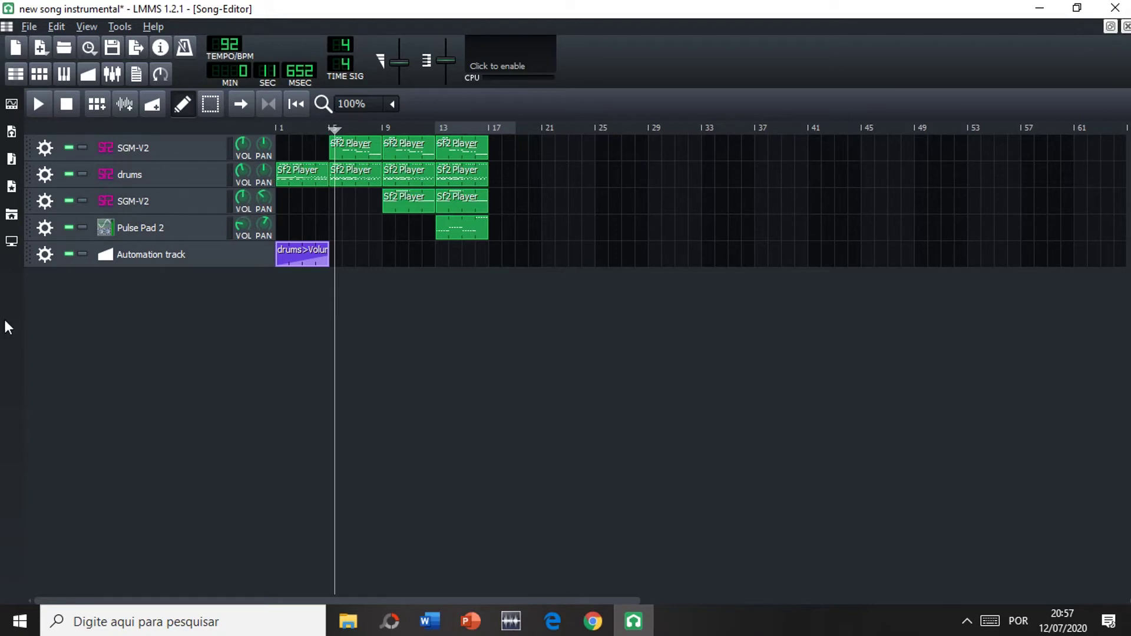
key(space)
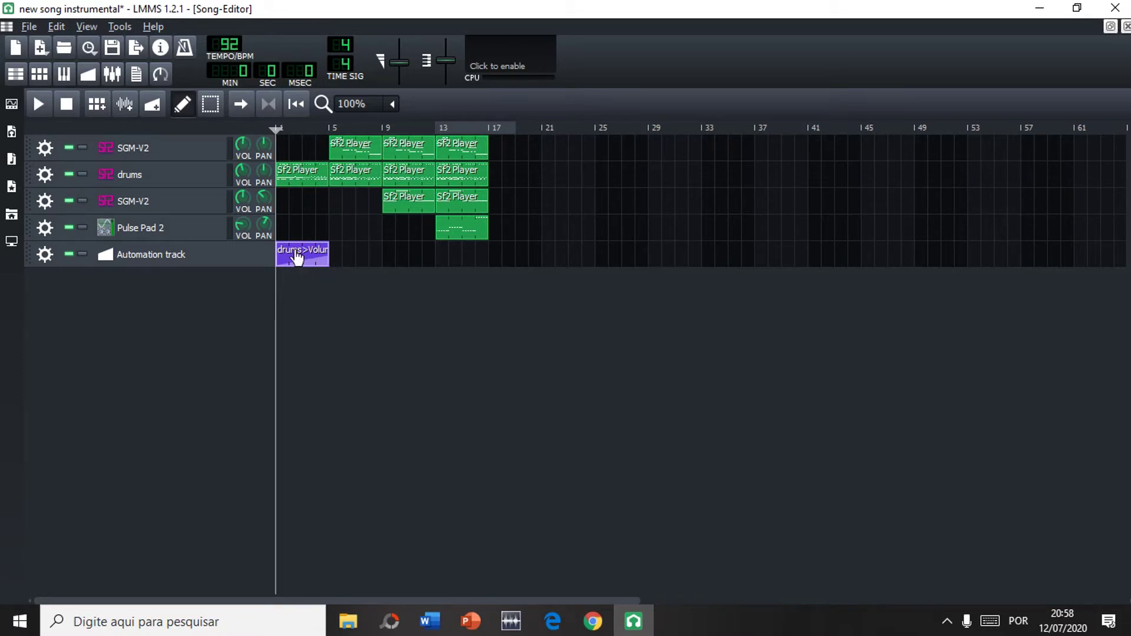
- Move the drums volume clip to bars 13–17 and check the master volume slider
drag(296, 258, 459, 268)
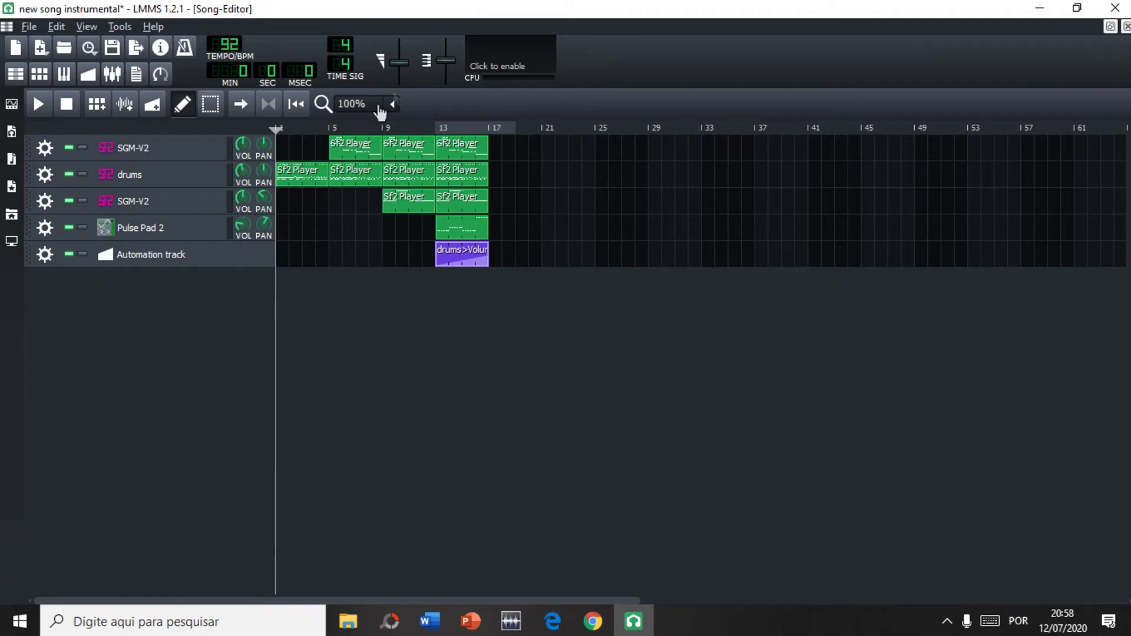
click(401, 66)
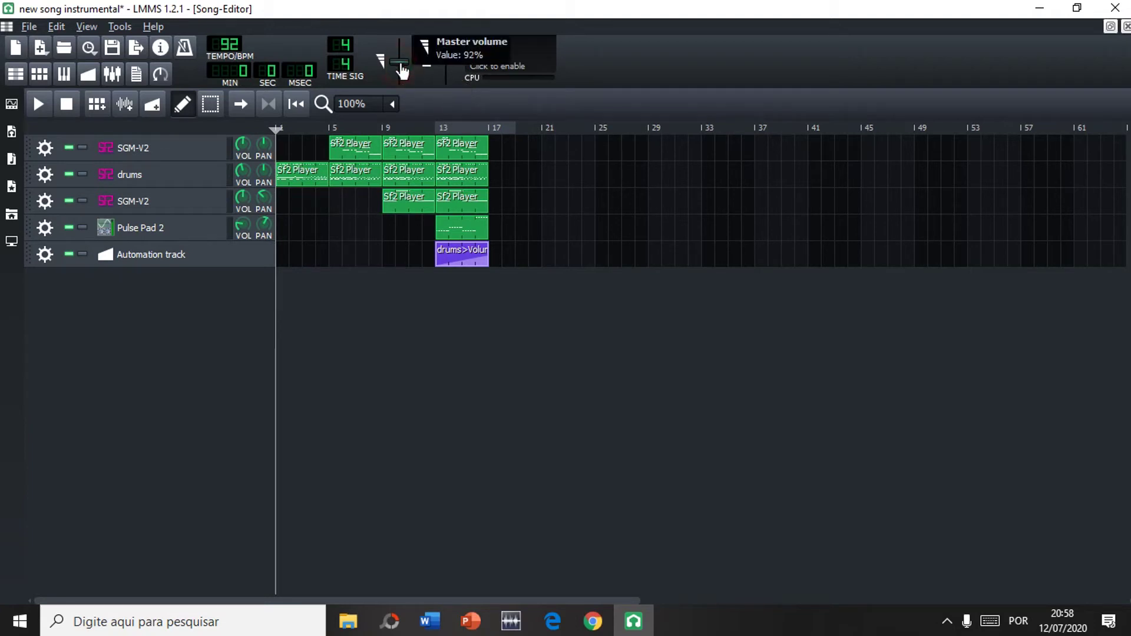
mouse_move(401, 67)
mouse_down()
mouse_move(449, 183)
mouse_move(444, 275)
mouse_move(396, 60)
mouse_up()
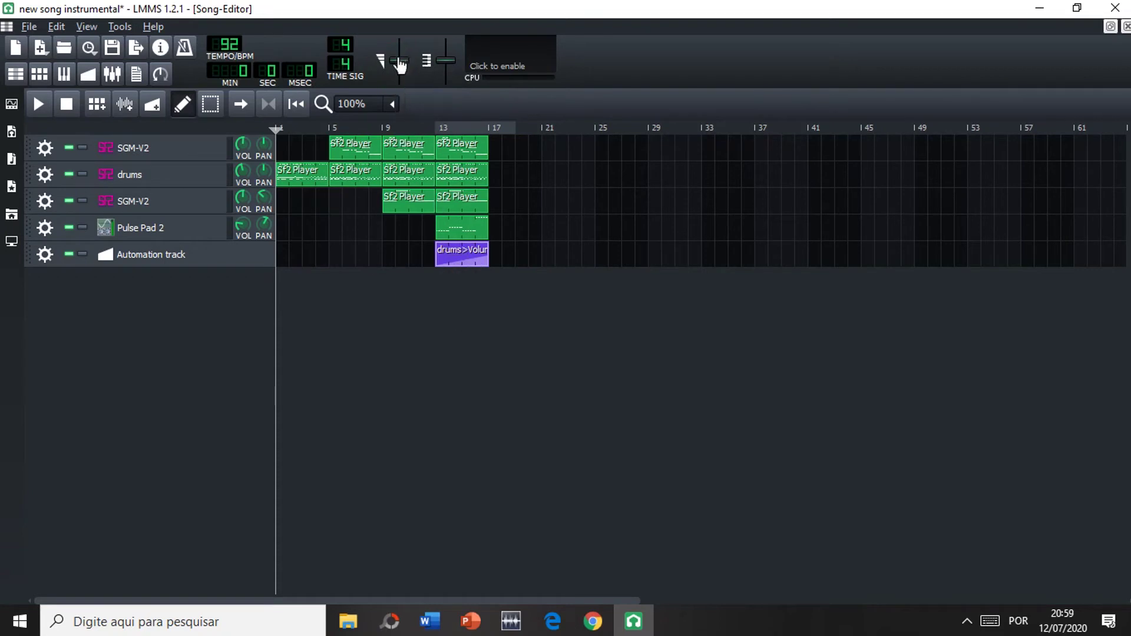
- Disconnect the clip from drums>Volume and link it to the master volume instead
right_click(451, 254)
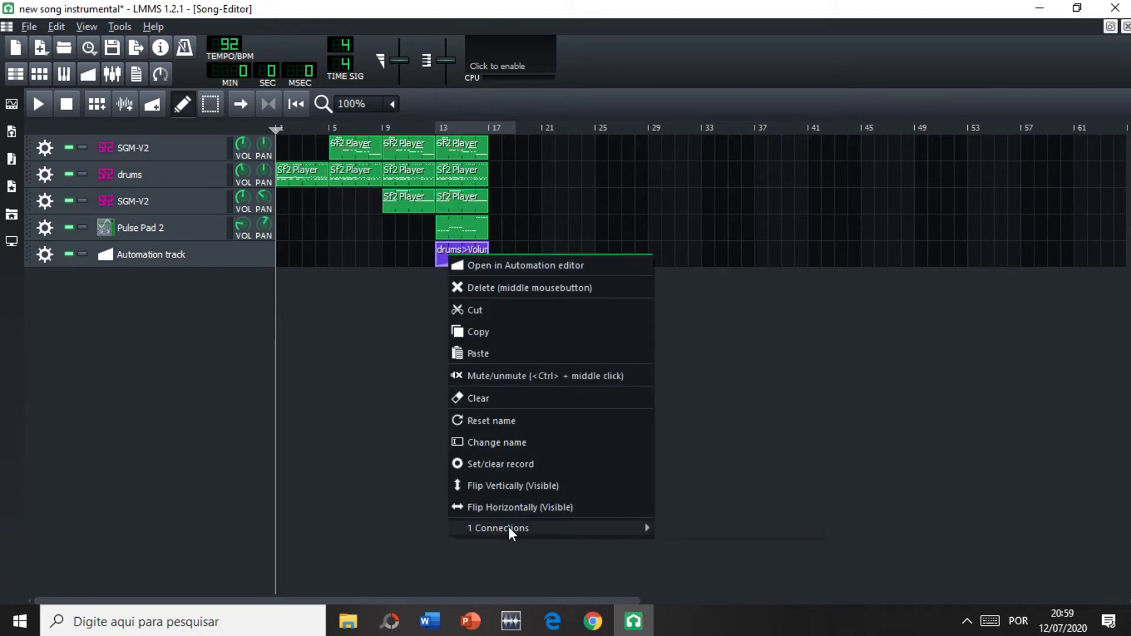
mouse_move(509, 528)
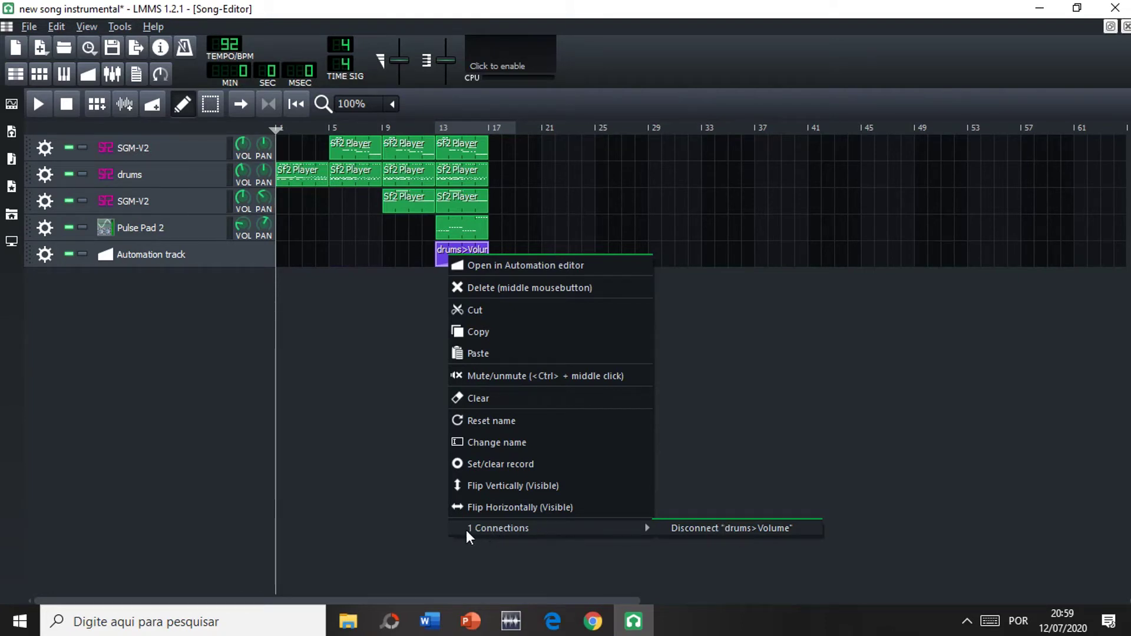
click(748, 529)
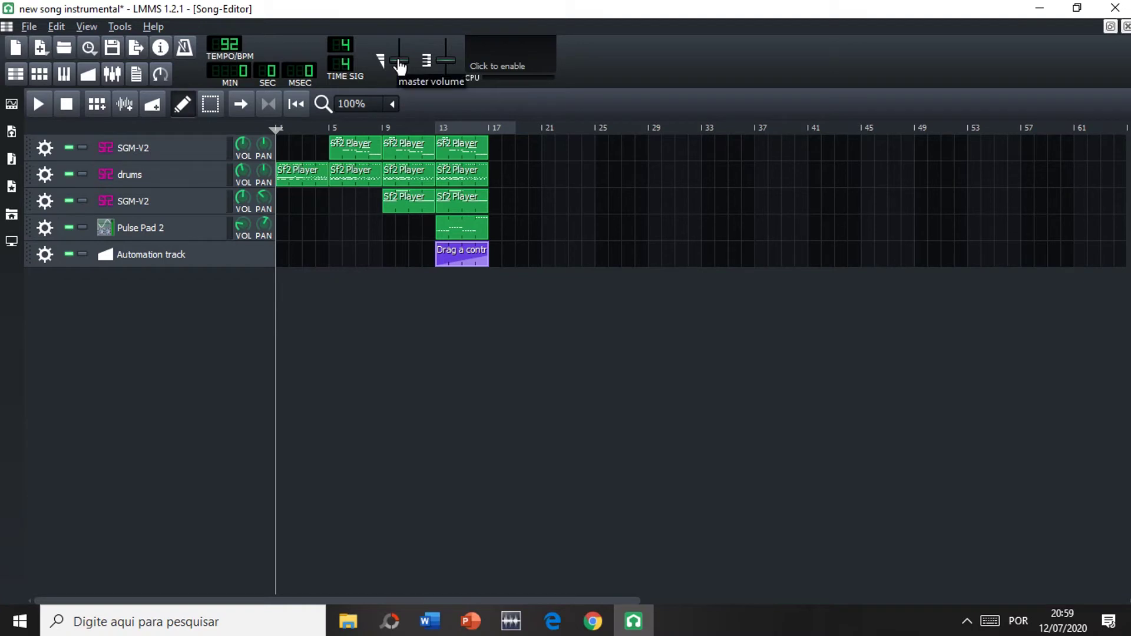
drag(399, 66, 466, 255)
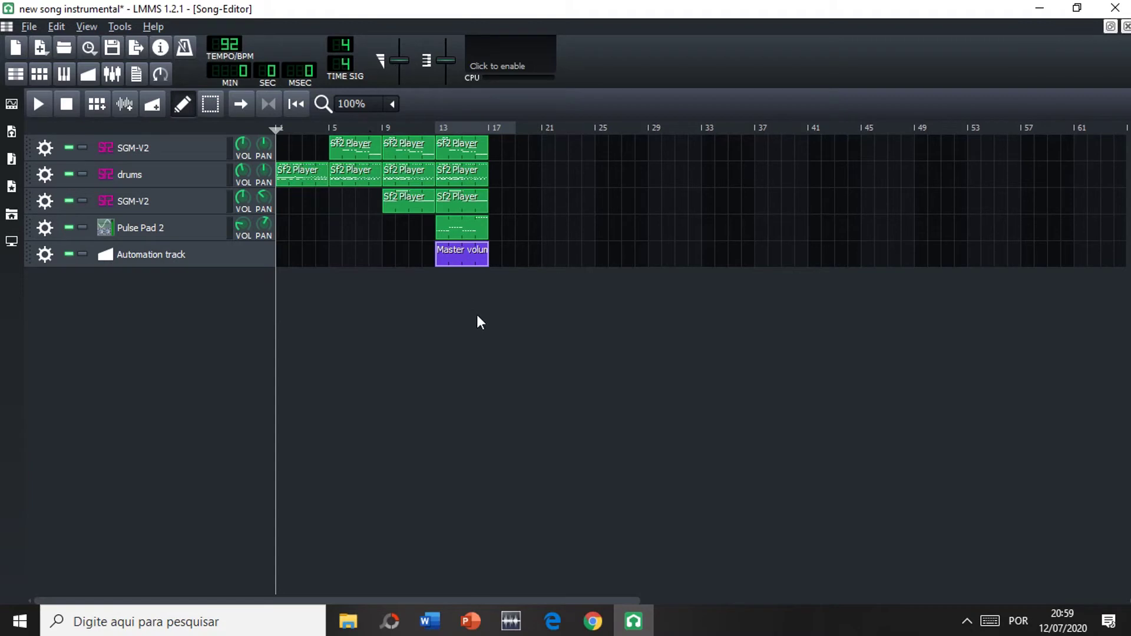
- Open the master volume clip in the Automation Editor and draw a fade from about 100 to 0
right_click(451, 262)
click(478, 271)
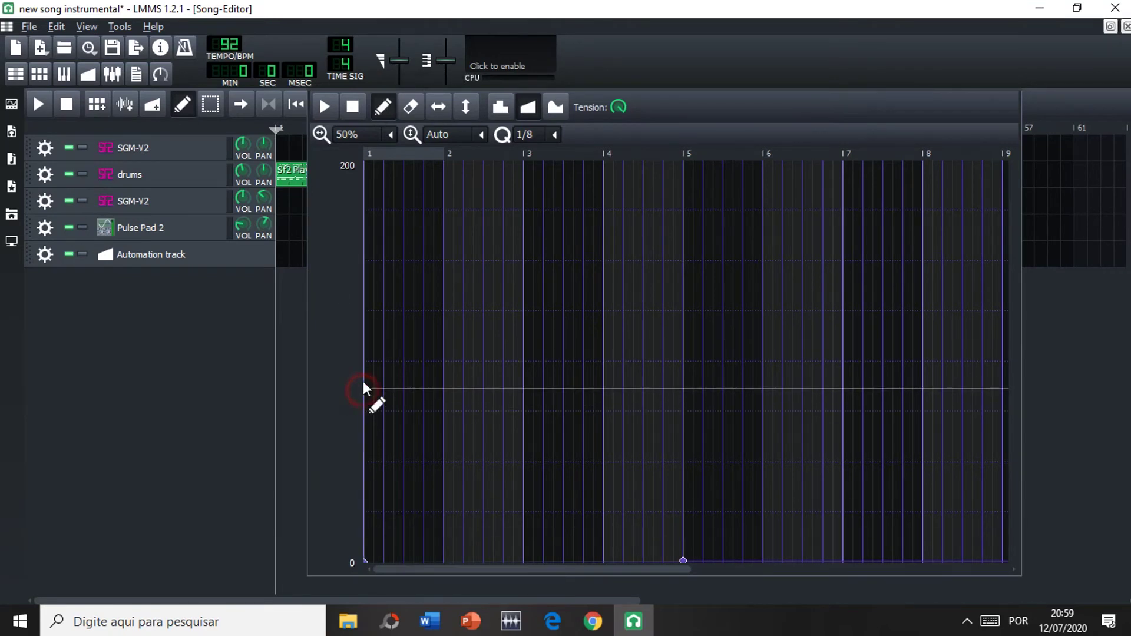
drag(366, 379, 362, 362)
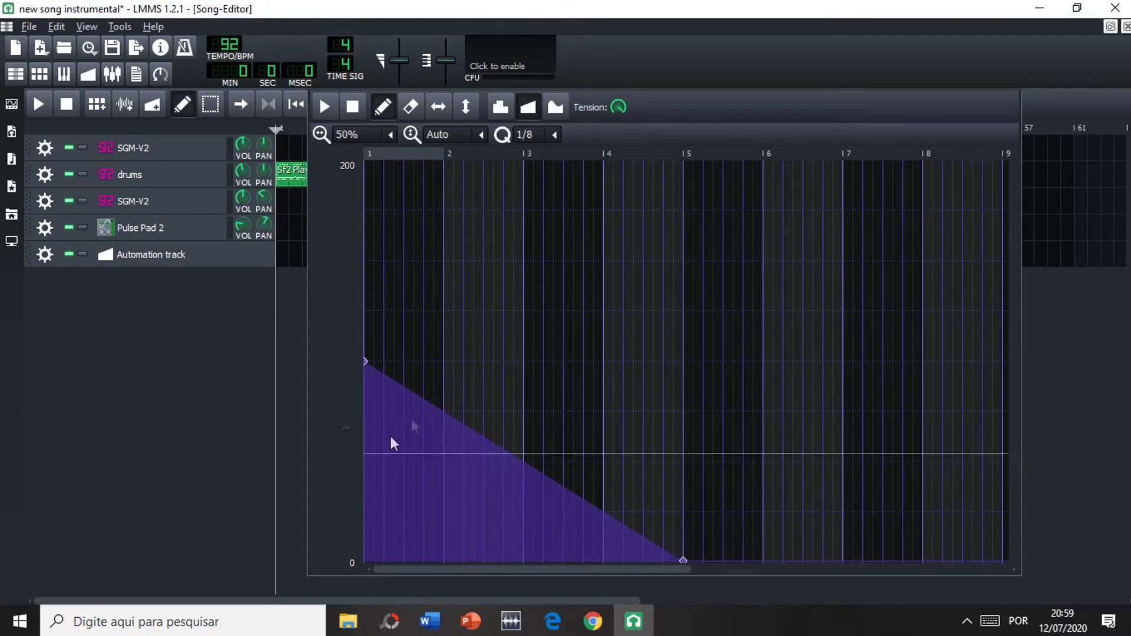
- Play the song from bar 13 in the Song Editor to hear the master volume fade, then stop
click(167, 376)
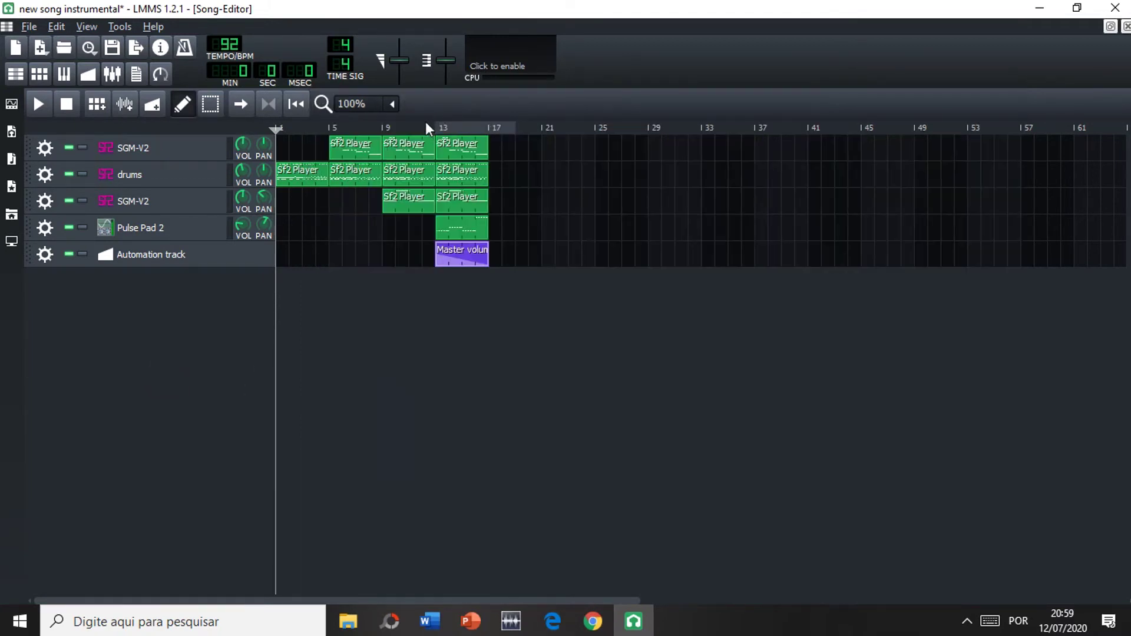
click(432, 125)
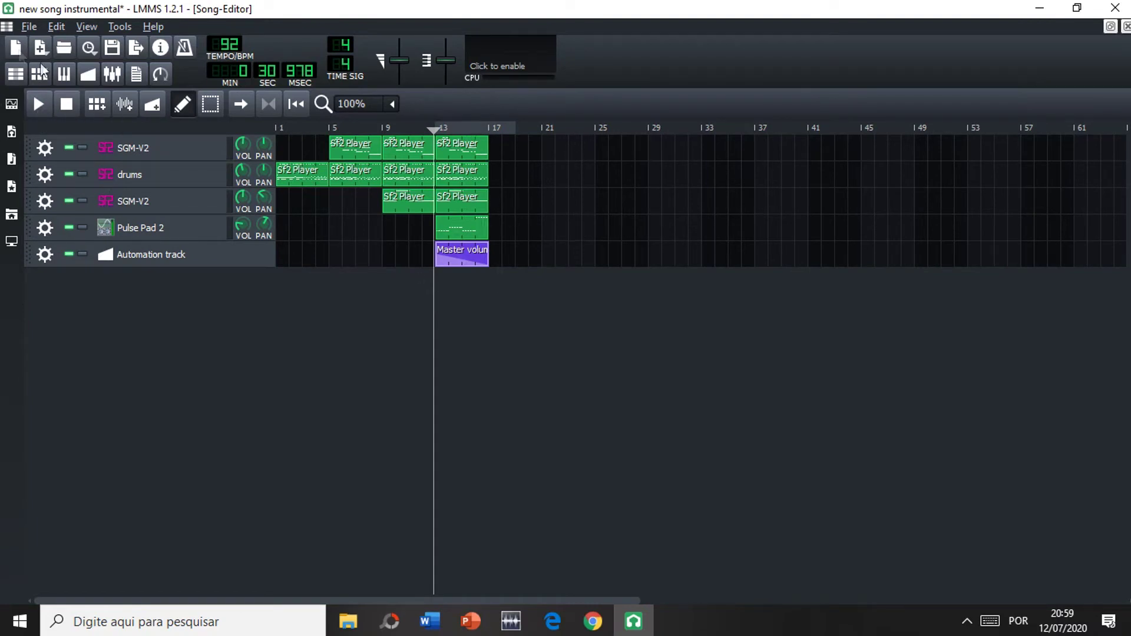
click(37, 105)
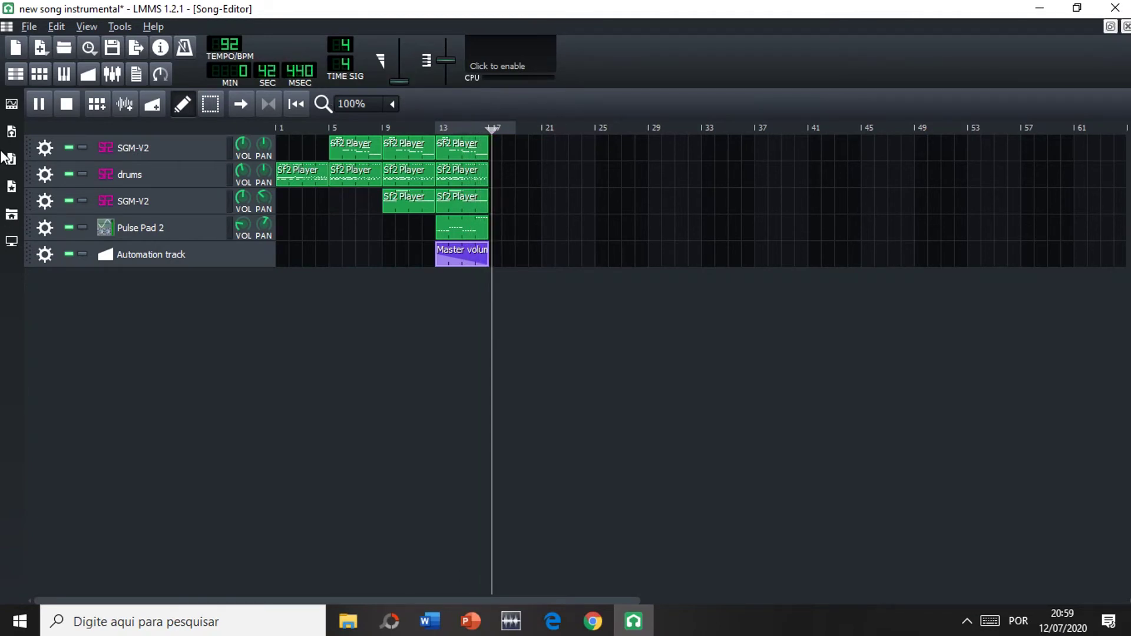
click(61, 106)
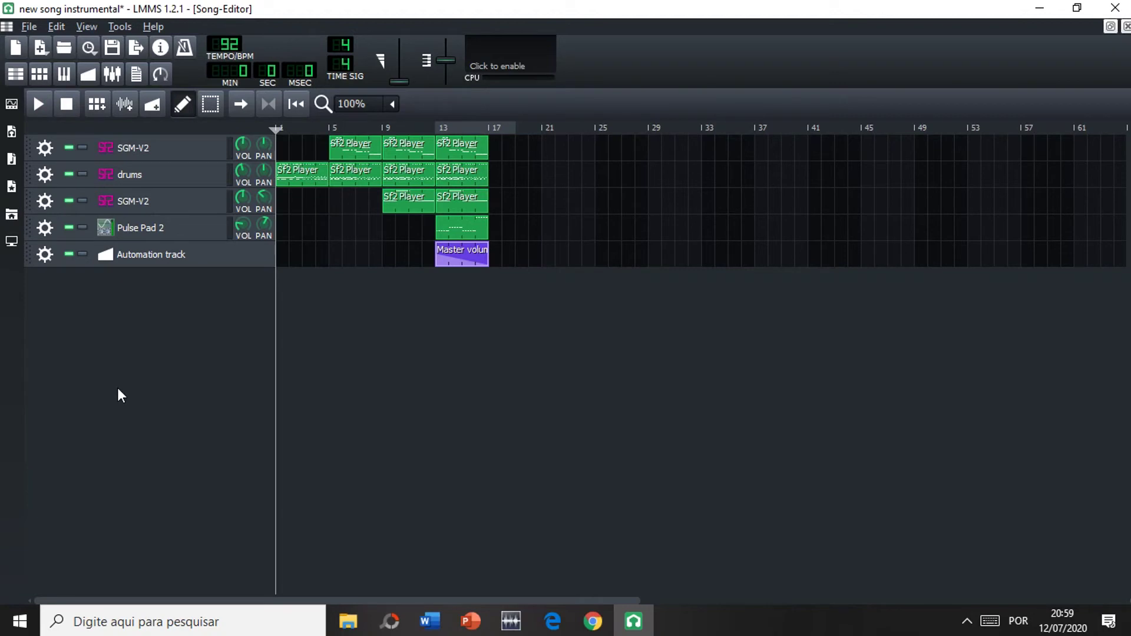
- Scrub the playback position across bars 9 to 13 on the timeline ruler
click(338, 127)
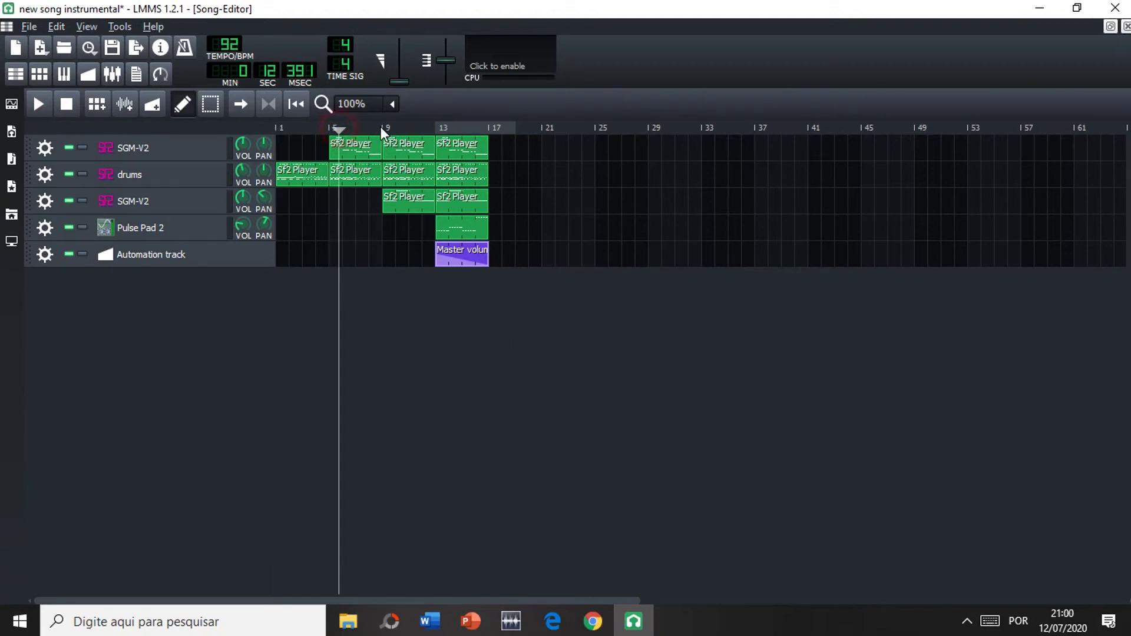
click(381, 127)
click(313, 126)
click(354, 126)
click(401, 127)
click(437, 126)
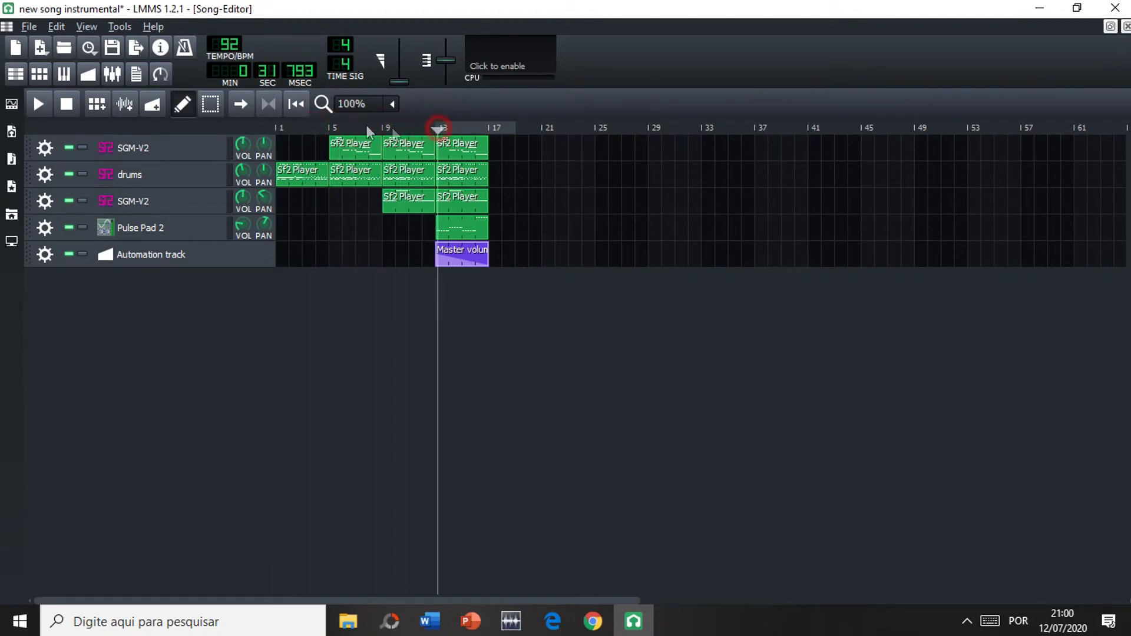
click(353, 127)
click(310, 127)
click(393, 126)
click(431, 126)
click(402, 127)
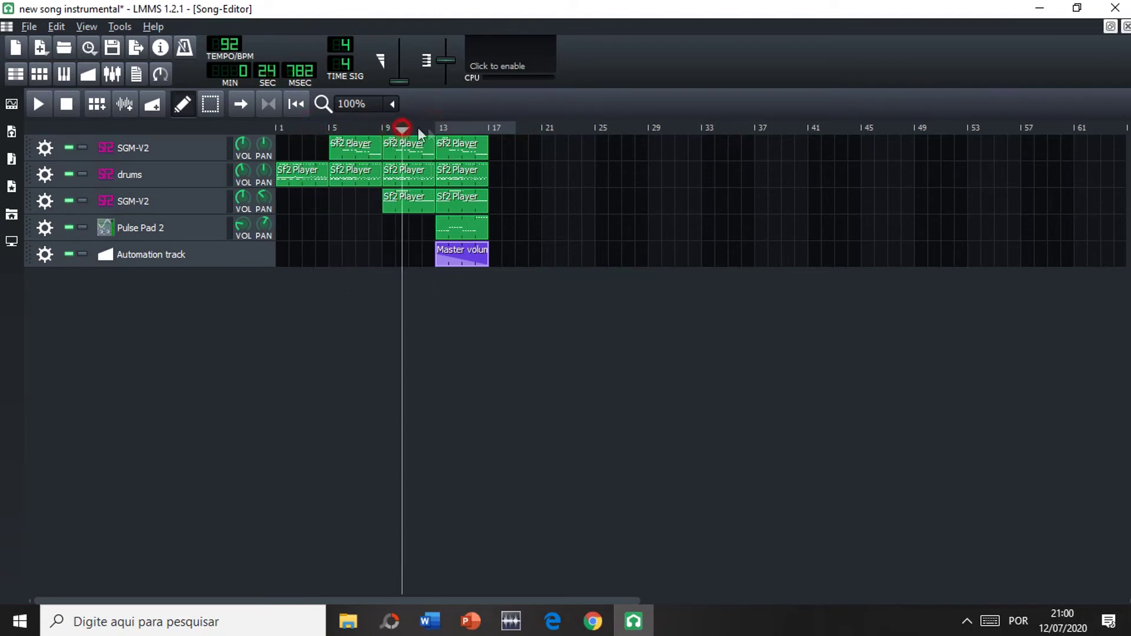
click(350, 127)
click(327, 127)
click(411, 127)
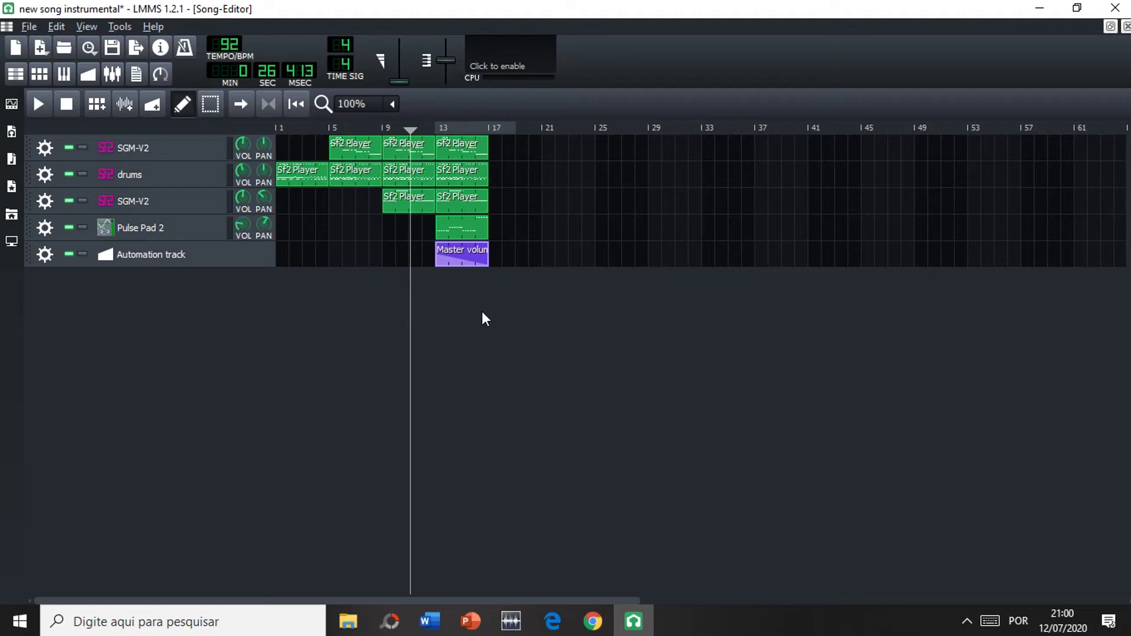
click(485, 127)
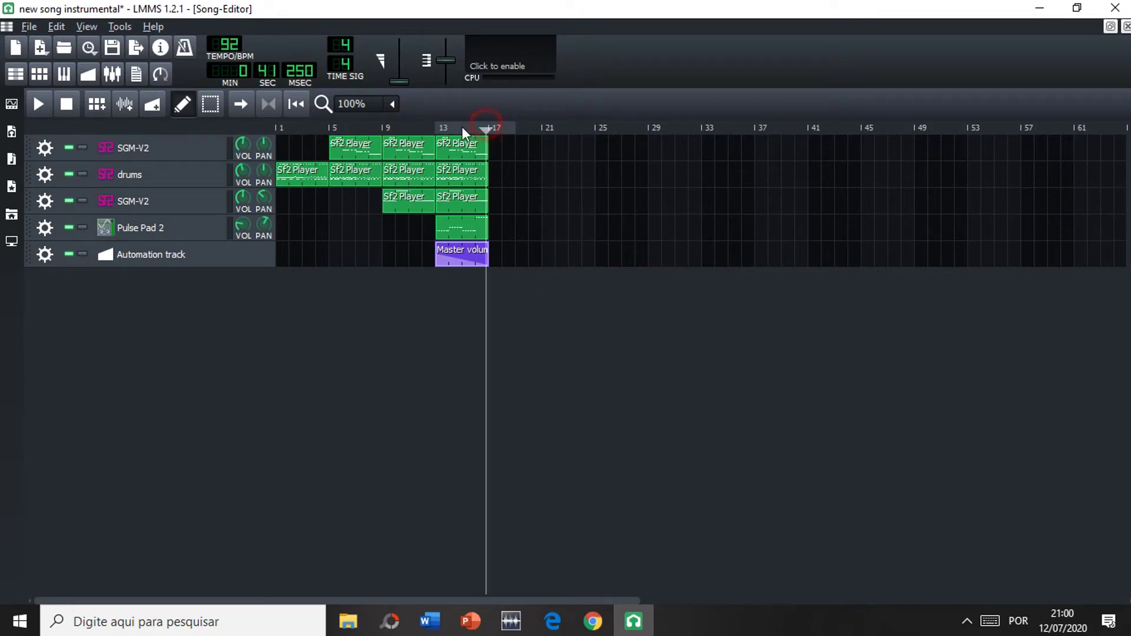
click(467, 127)
click(480, 127)
click(489, 127)
click(458, 127)
click(410, 127)
- Return the playhead to the song start and raise master volume to 100%
drag(410, 150, 338, 210)
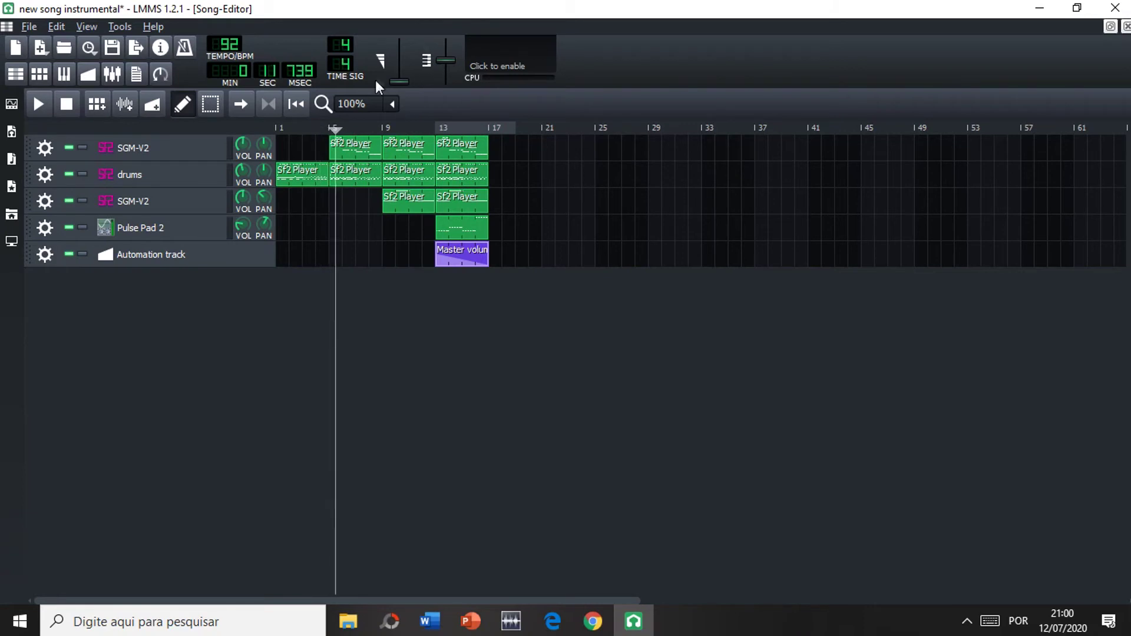
key(Home)
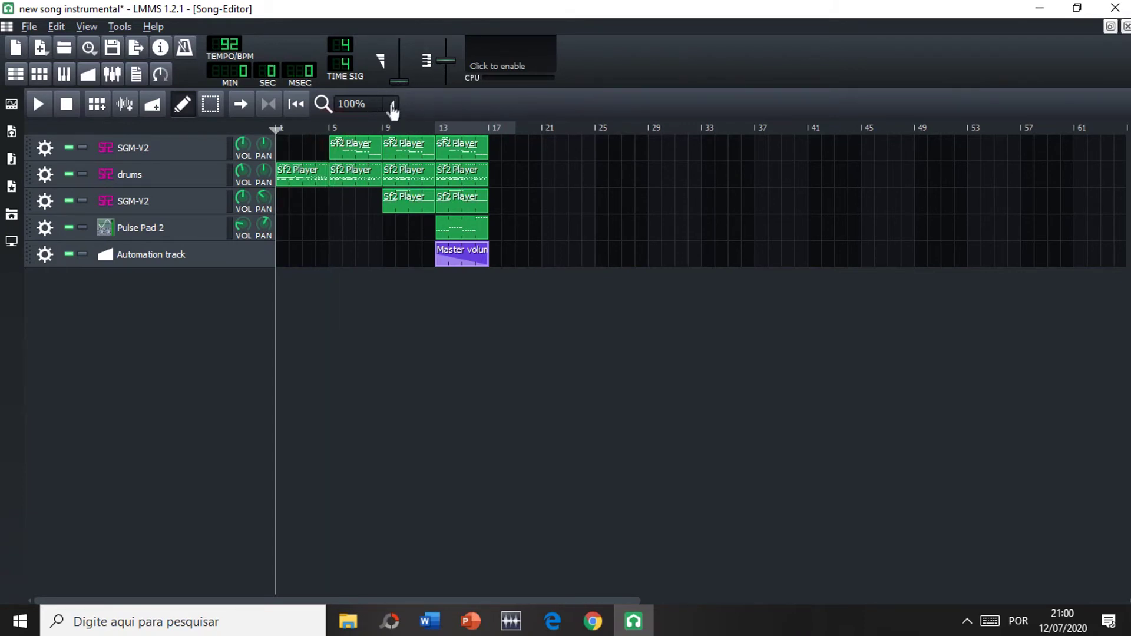
drag(399, 88, 401, 69)
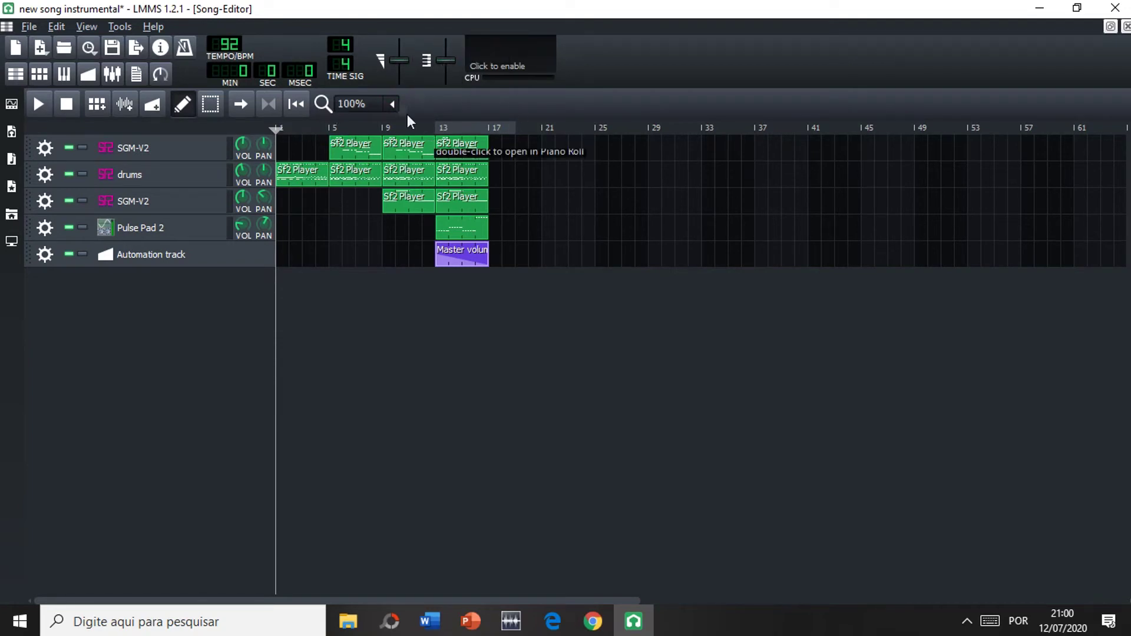
- Draw a new level in the master volume's song-global automation
right_click(398, 61)
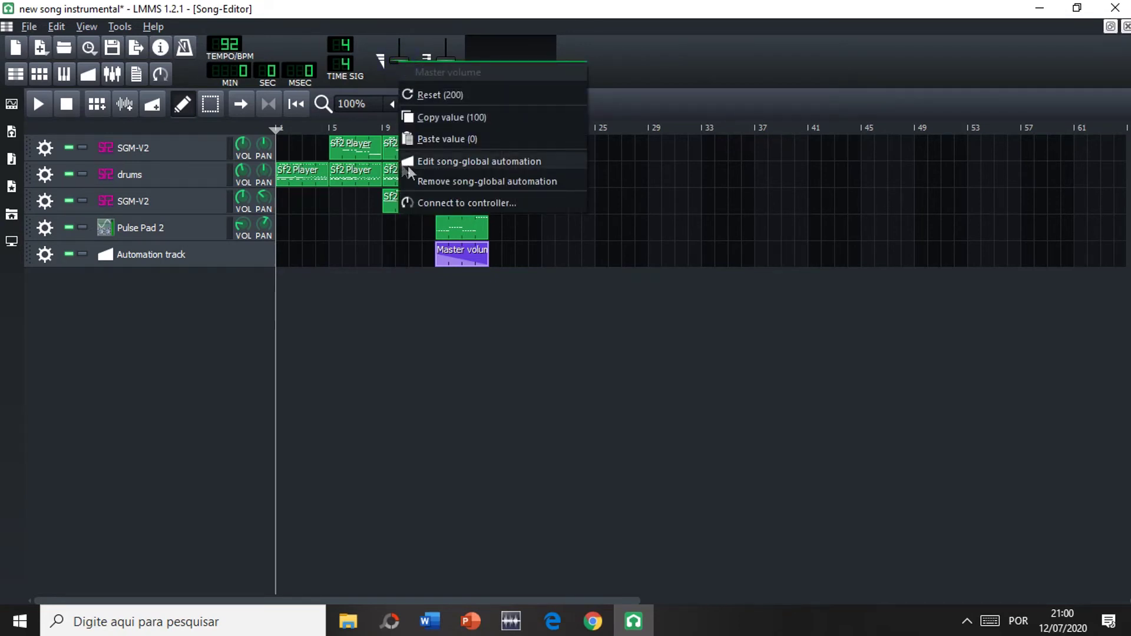
click(486, 155)
mouse_move(366, 379)
mouse_down()
mouse_move(368, 395)
mouse_move(362, 363)
mouse_up()
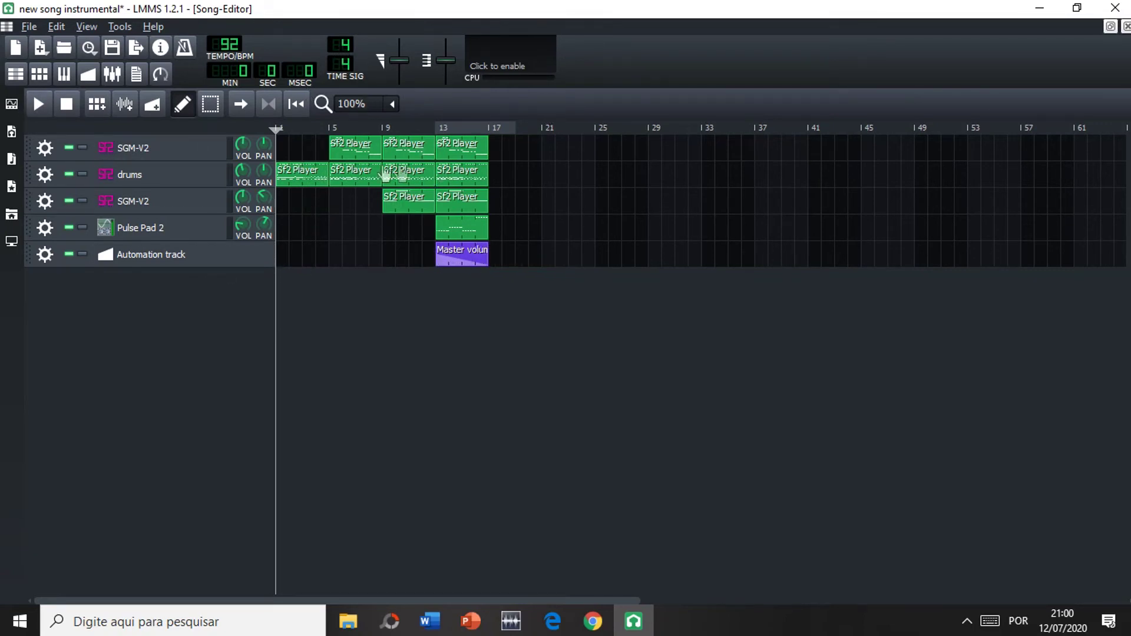
- Play the song, jump to bar 13 to hear the fade, then stop
click(40, 104)
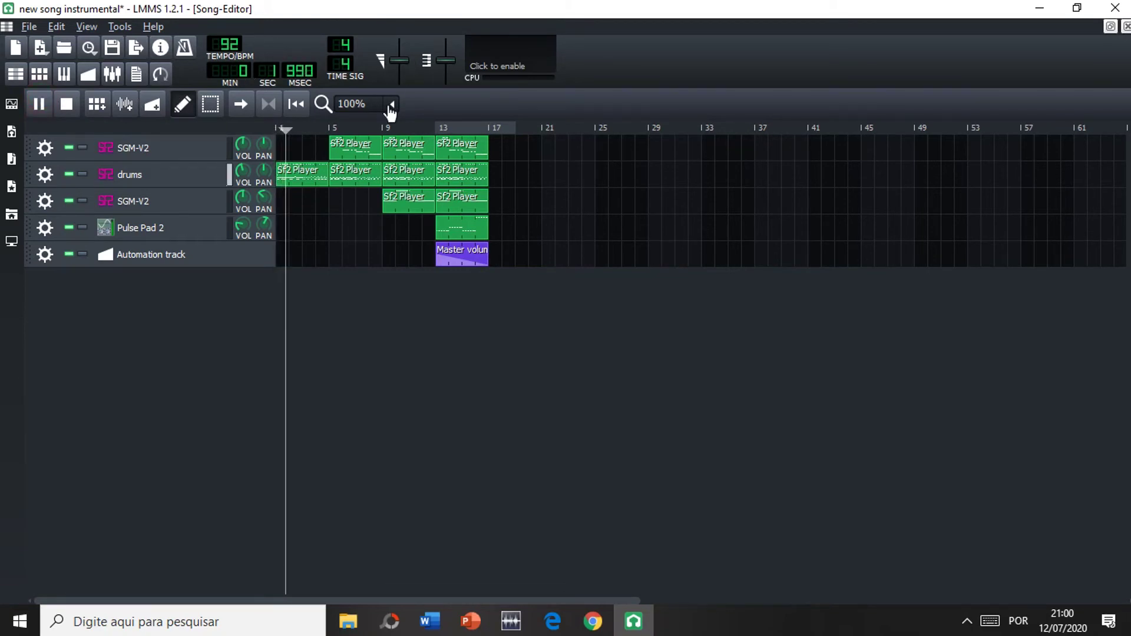
click(432, 122)
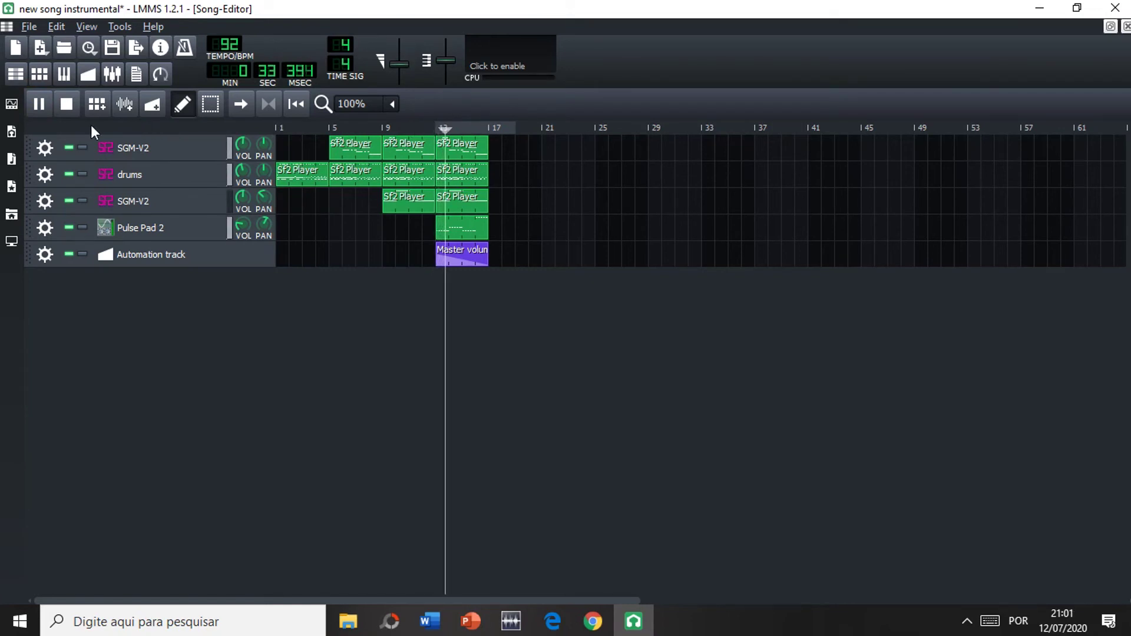
click(59, 105)
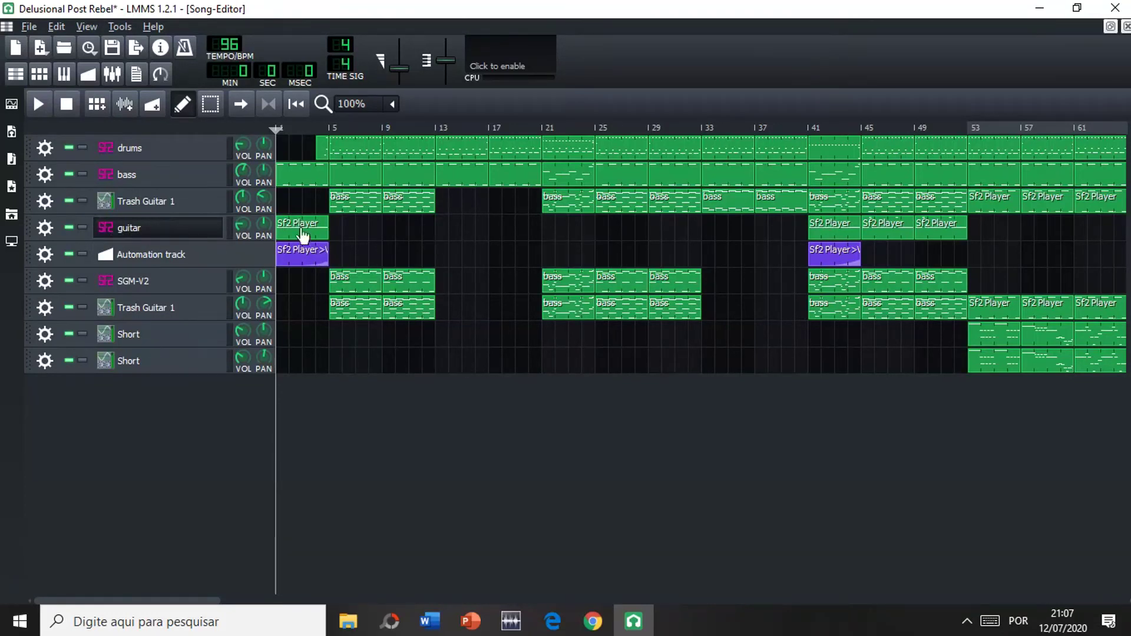
- Play the opening of Delusional Post Rebel with its guitar automation, then stop
click(33, 111)
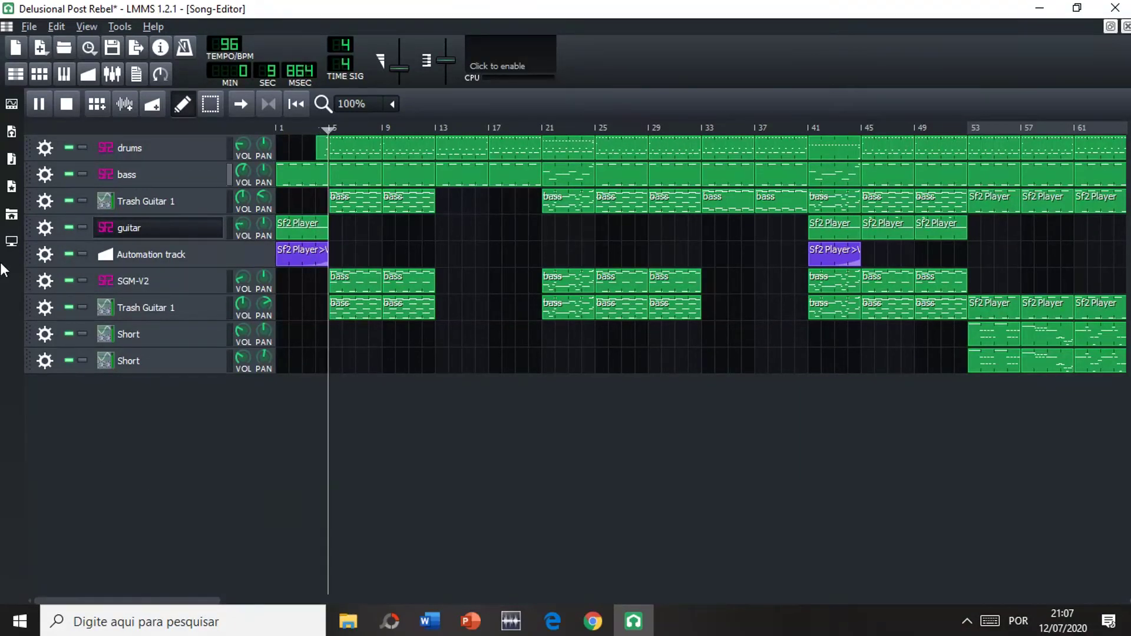
click(39, 103)
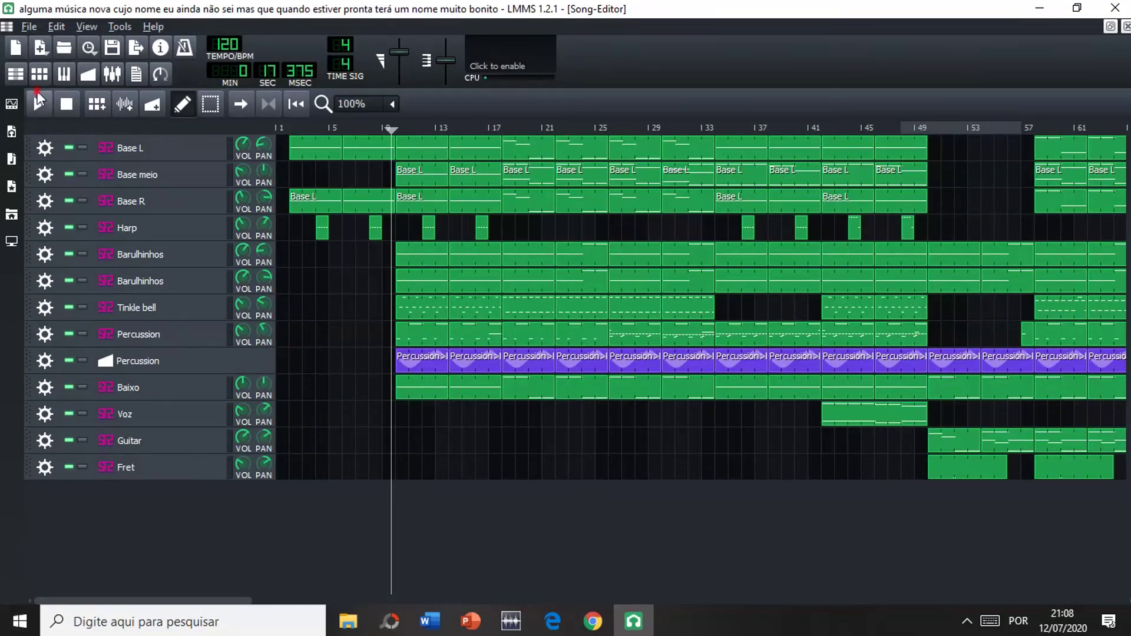
- Play the song briefly, stop, and set the playback start to bar 9
click(39, 101)
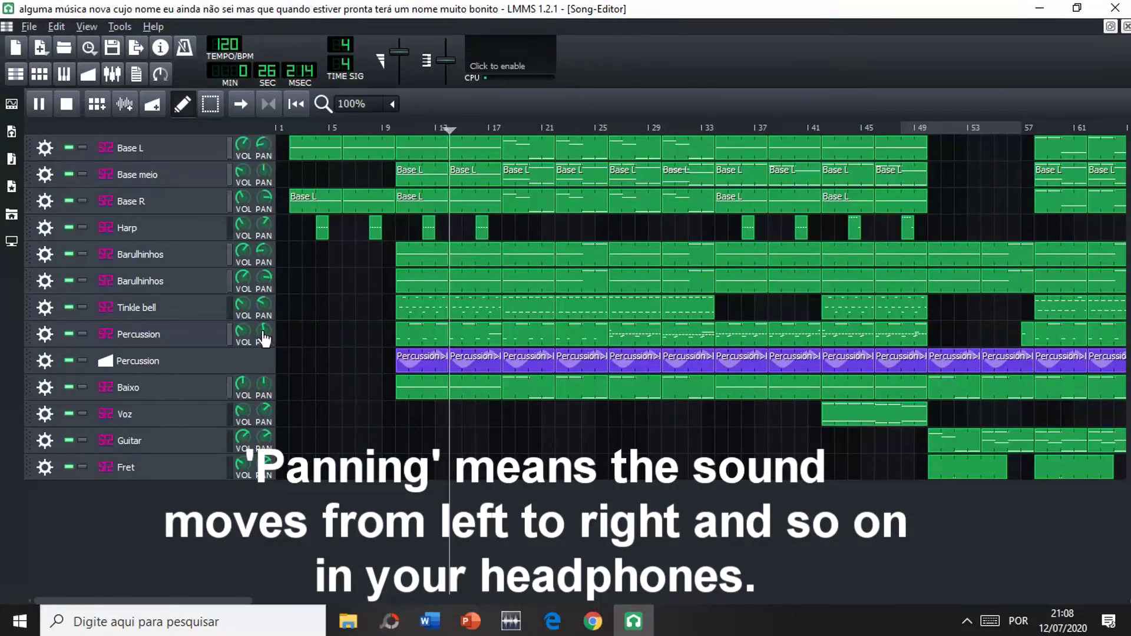
click(66, 103)
click(398, 128)
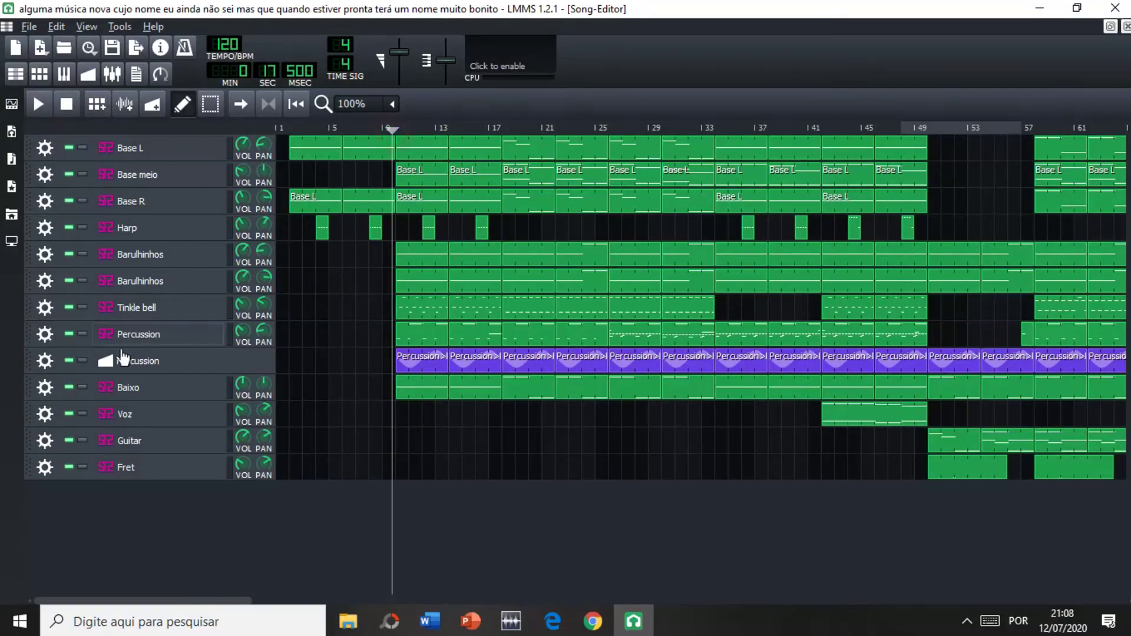
- Solo Percussion with its automation track, play from bar 9, pause, then unsolo it
click(83, 335)
click(66, 360)
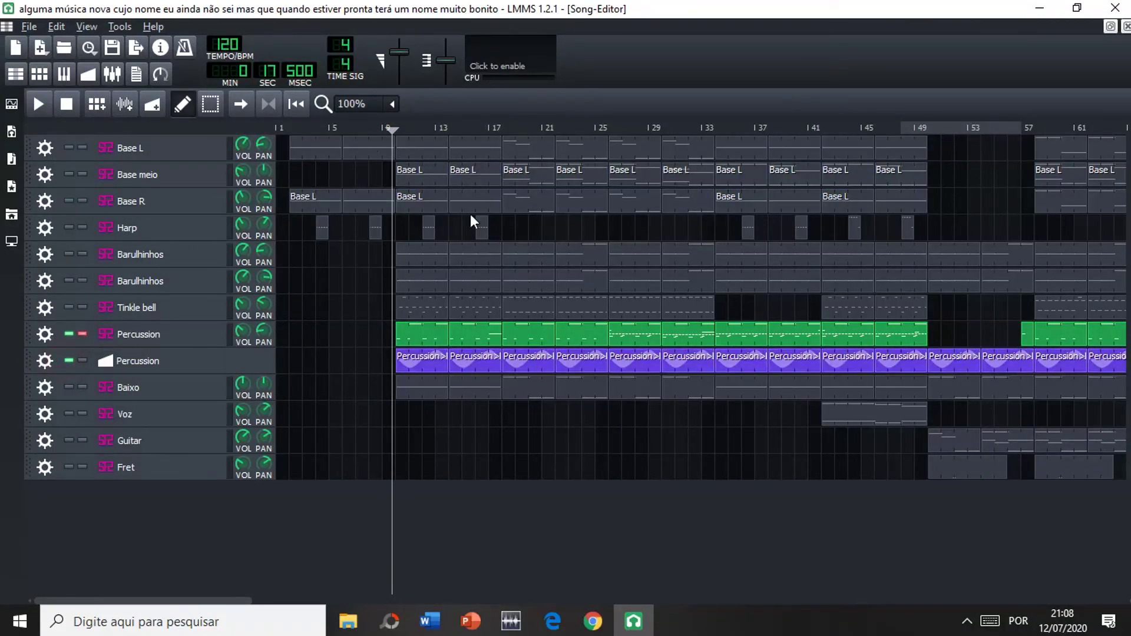
click(40, 105)
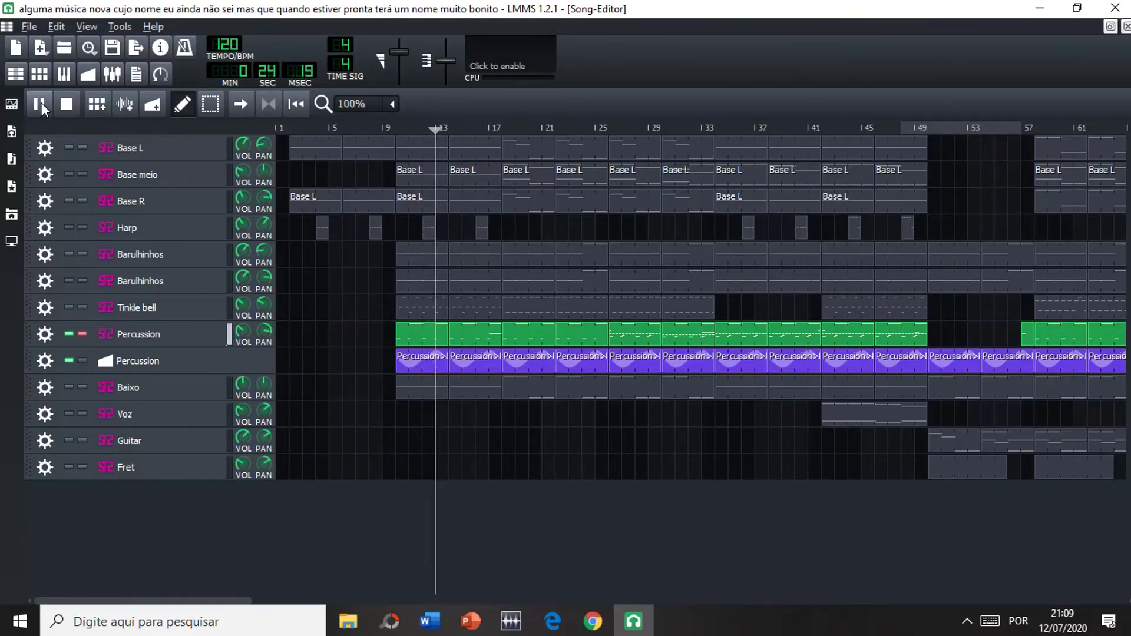
click(40, 105)
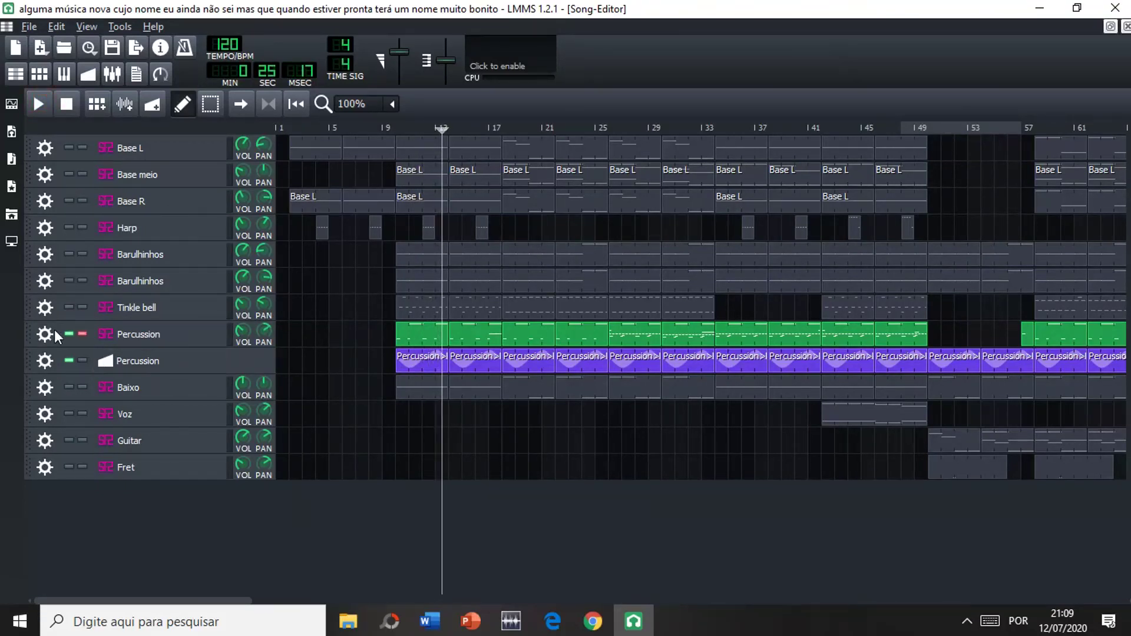
click(82, 335)
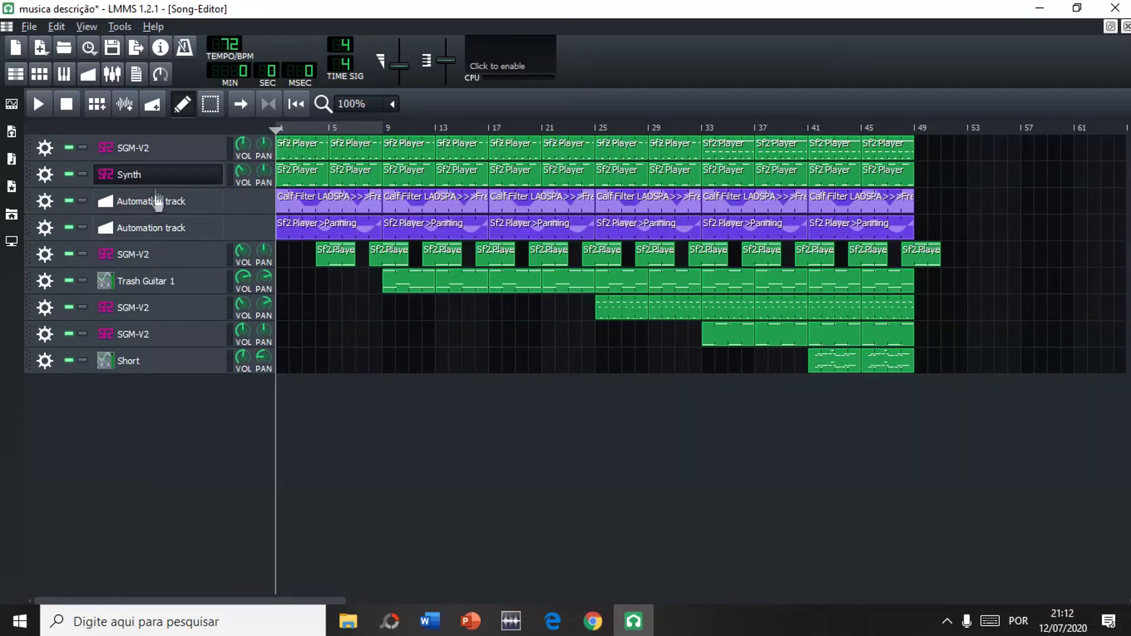
- Show the Calf Filter LADSPA controls in the Synth track's FX chain, then play the song
double_click(152, 173)
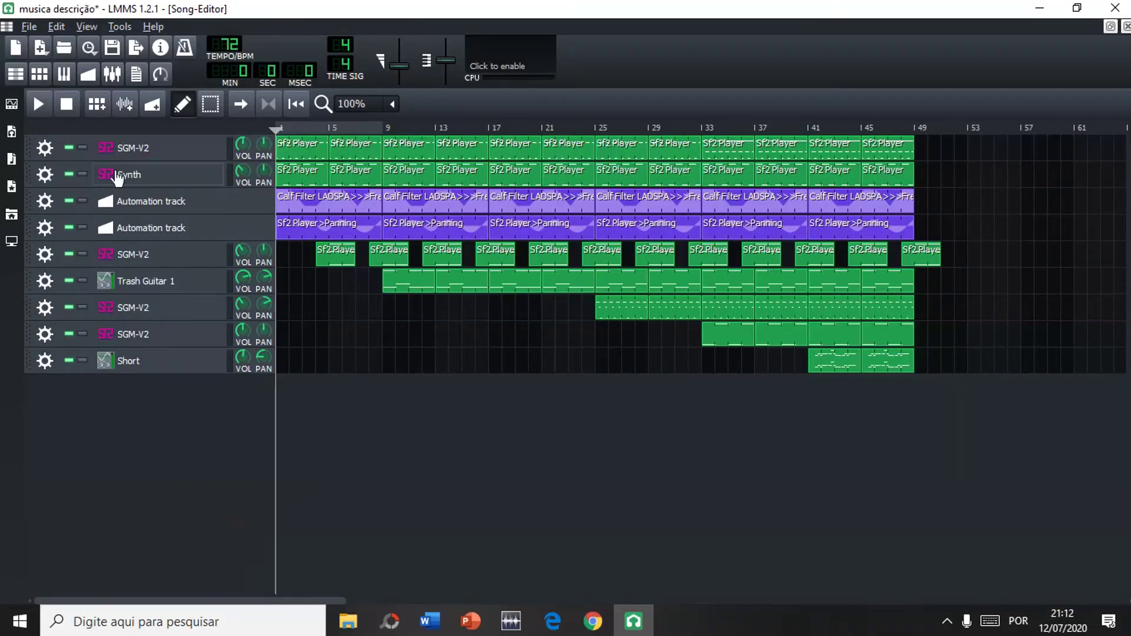
click(131, 175)
click(653, 248)
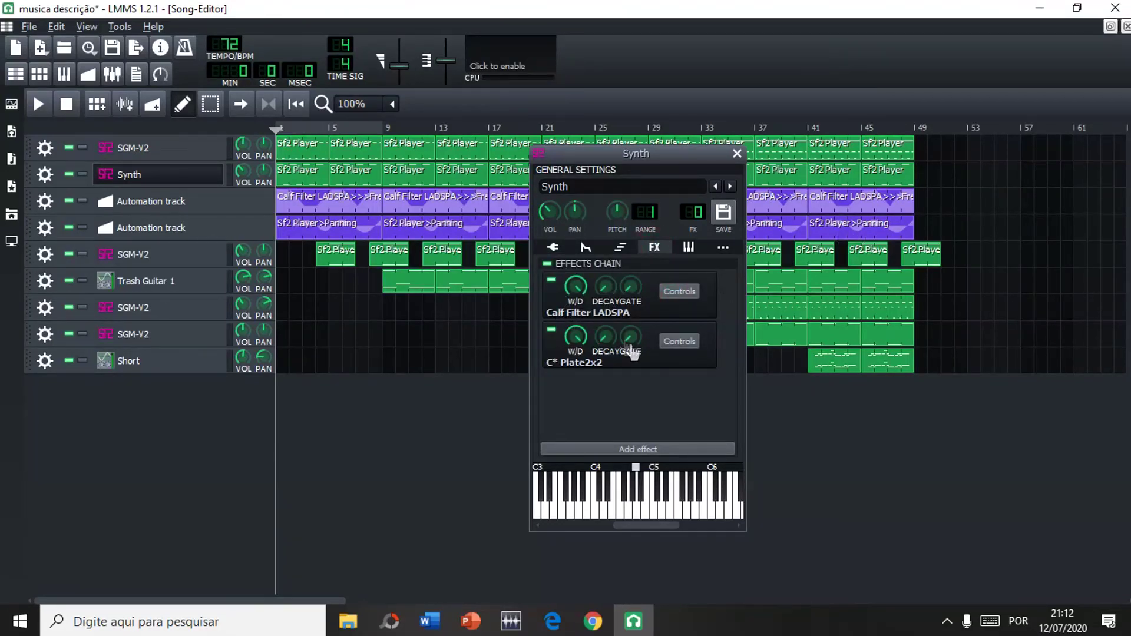
click(680, 291)
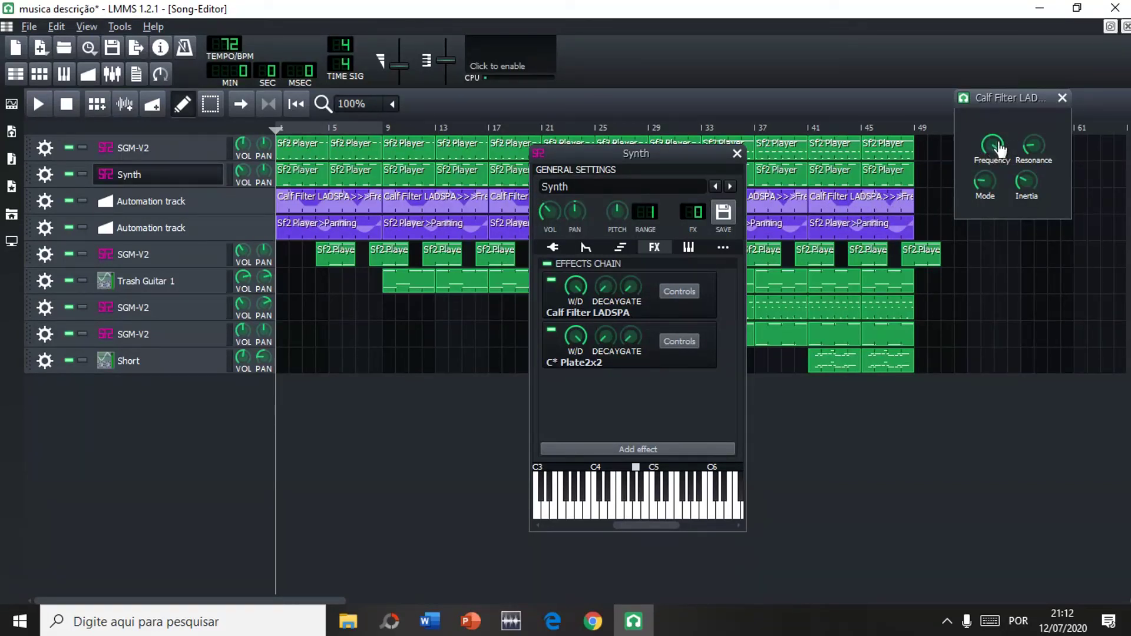
click(460, 475)
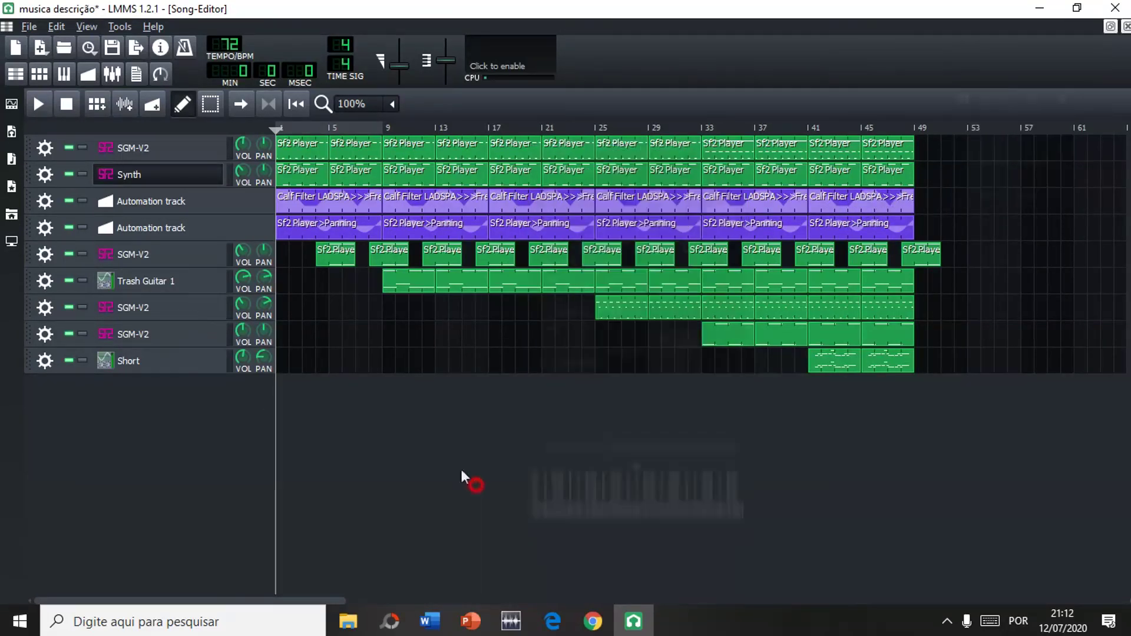
click(37, 106)
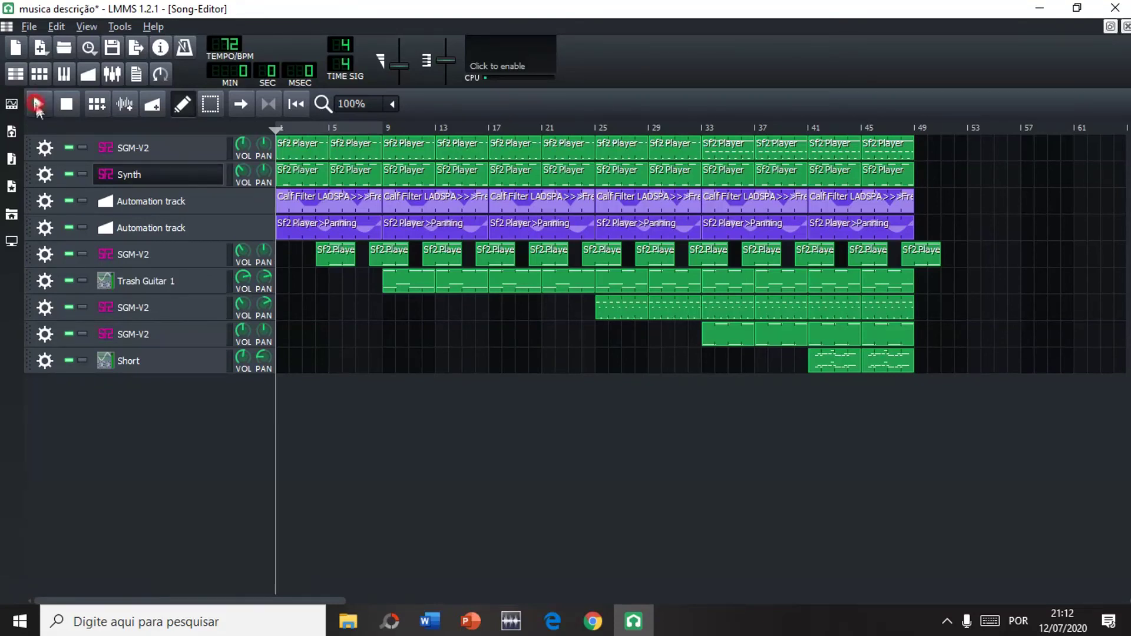
- Mute the first Automation track (Calf Filter) and play musica descrição without the filter sweep
click(1110, 26)
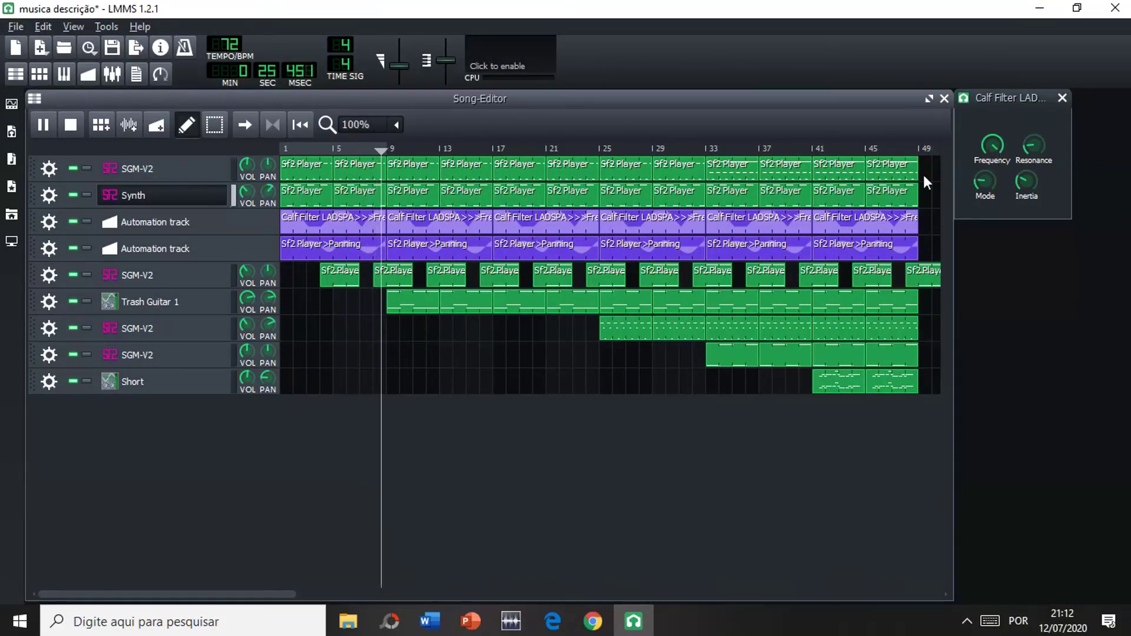
click(67, 126)
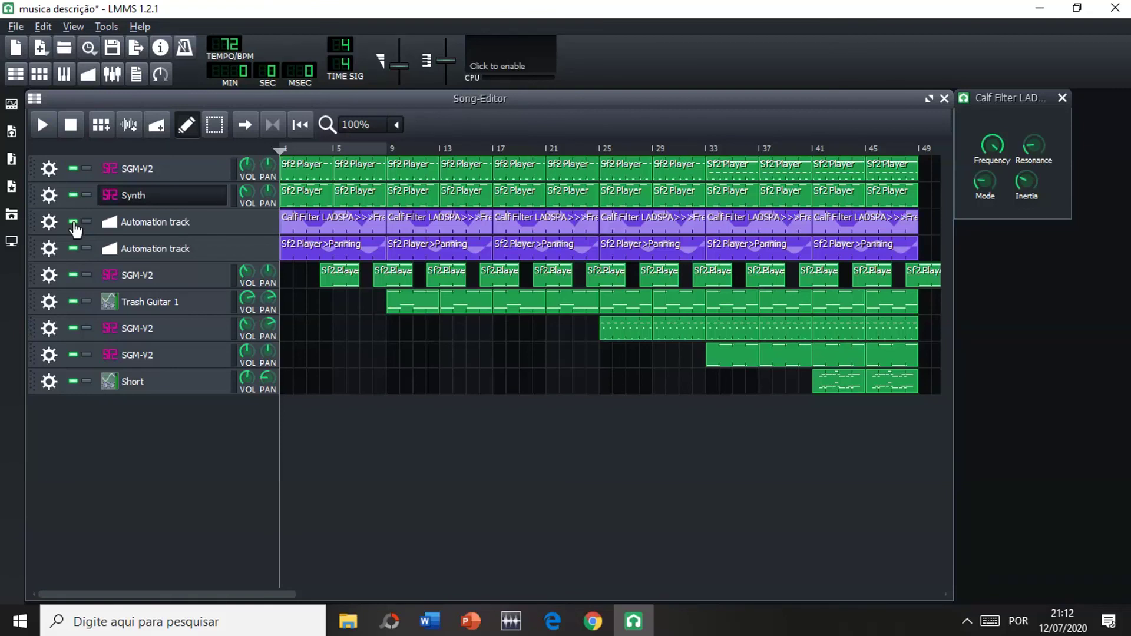
click(73, 222)
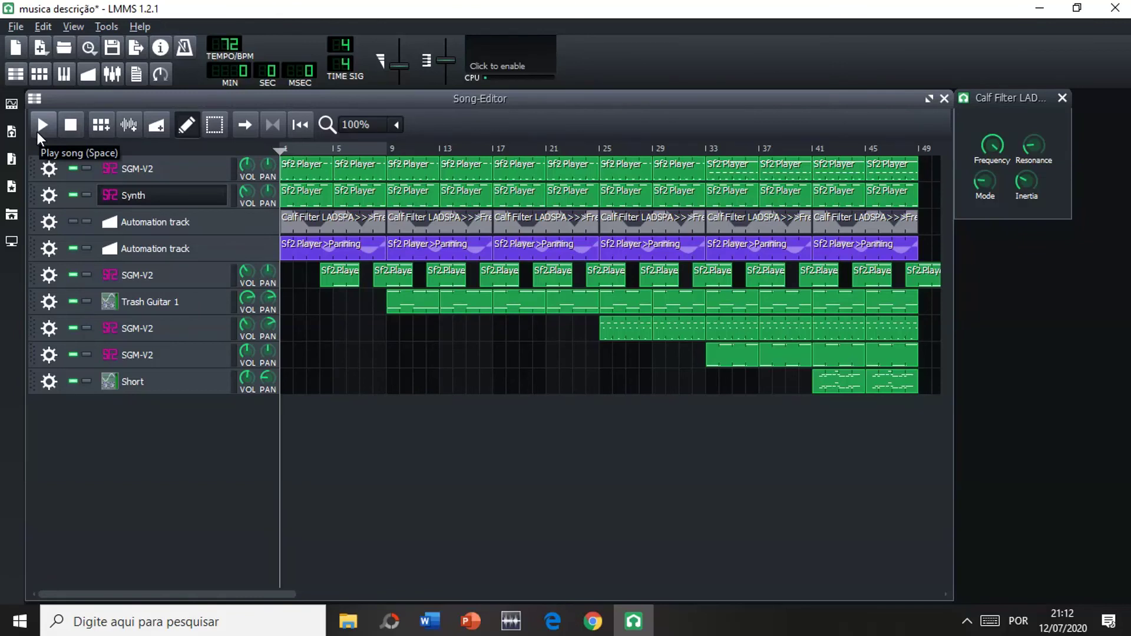
click(37, 133)
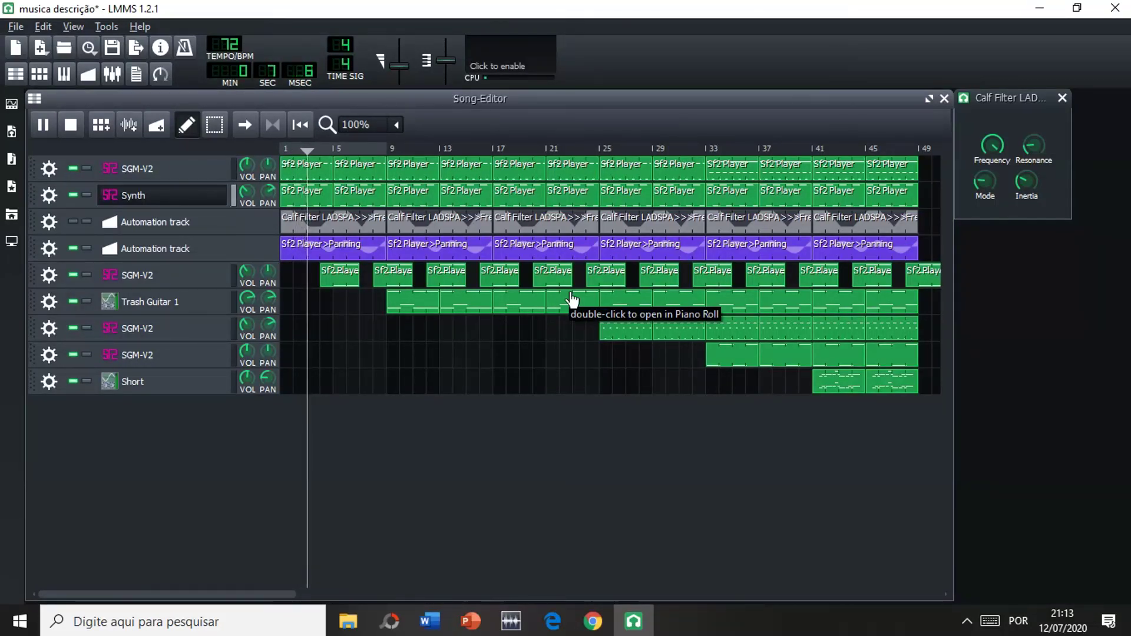
click(69, 125)
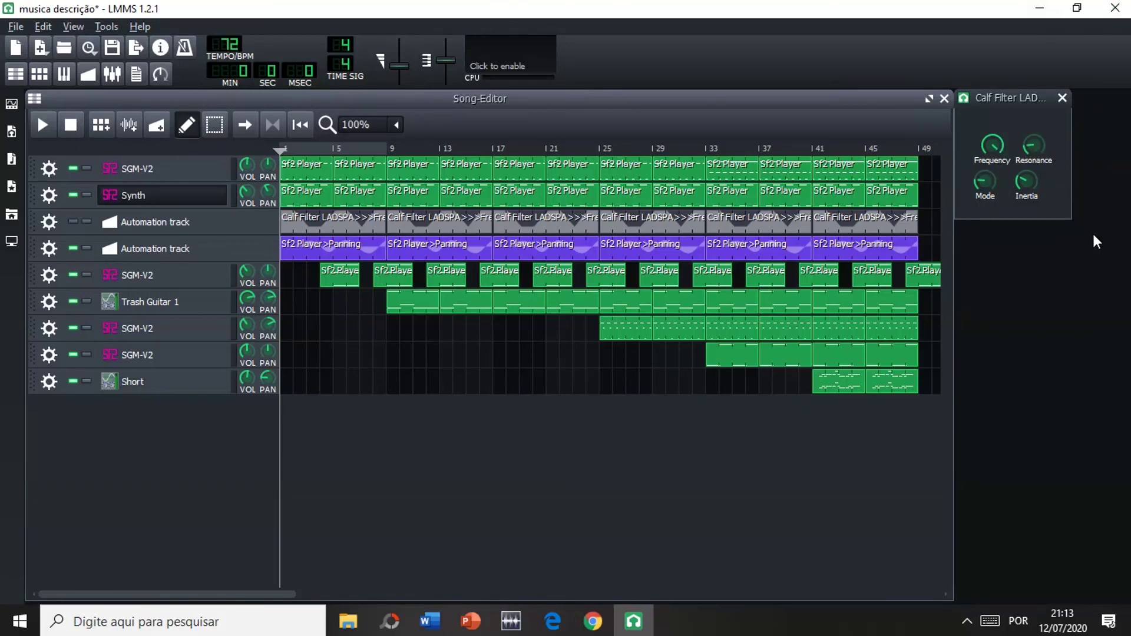
- Maximize the Song Editor so the musica descrição arrangement fills the workspace
click(928, 98)
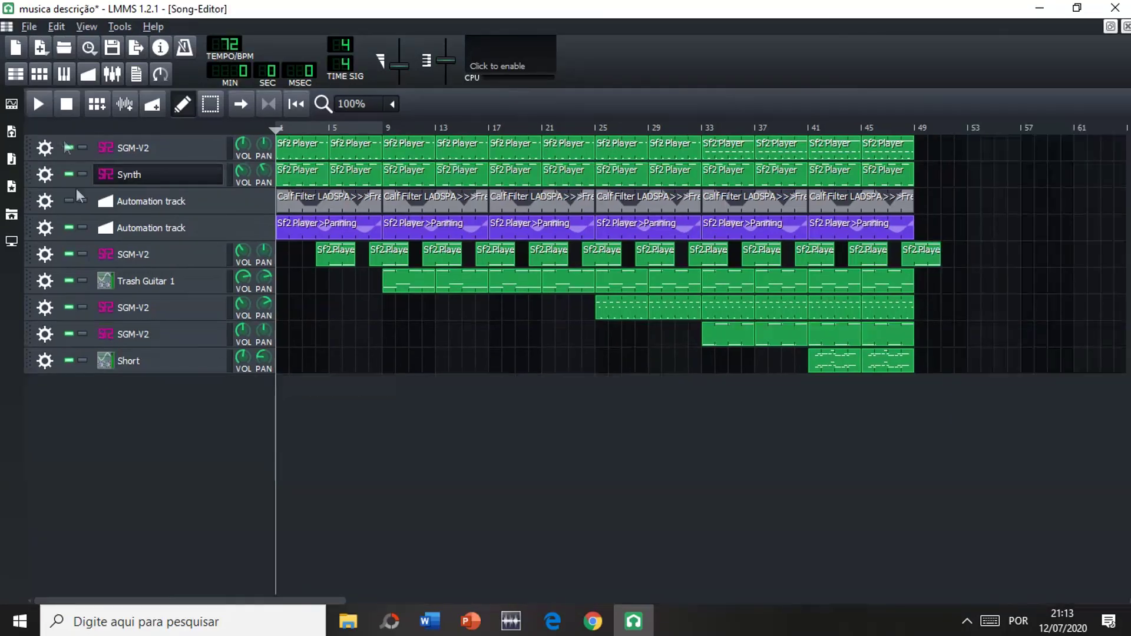